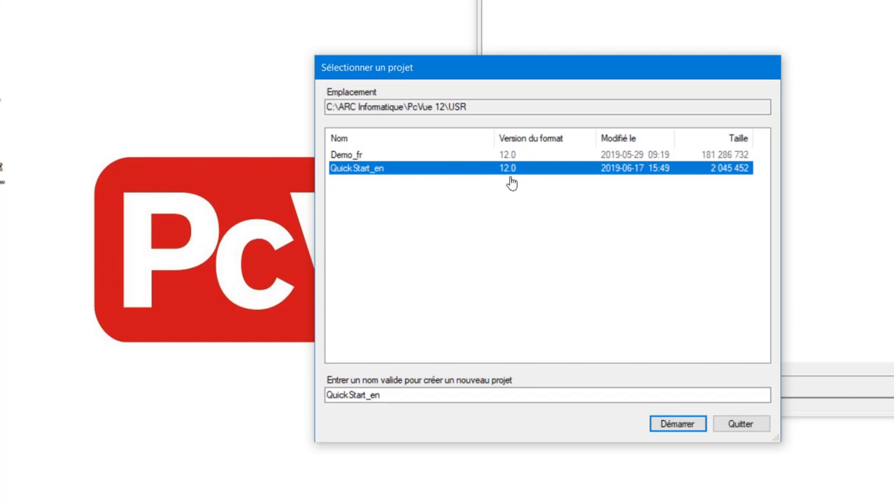
- Start in demonstration mode and set up the new project with the Light theme and 3 mimics
left_click(682, 426)
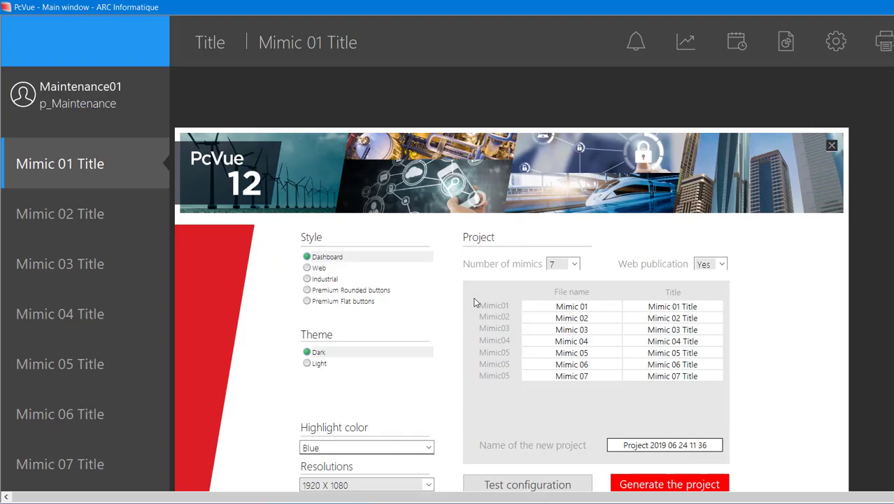
scroll(474, 303, "down", 2)
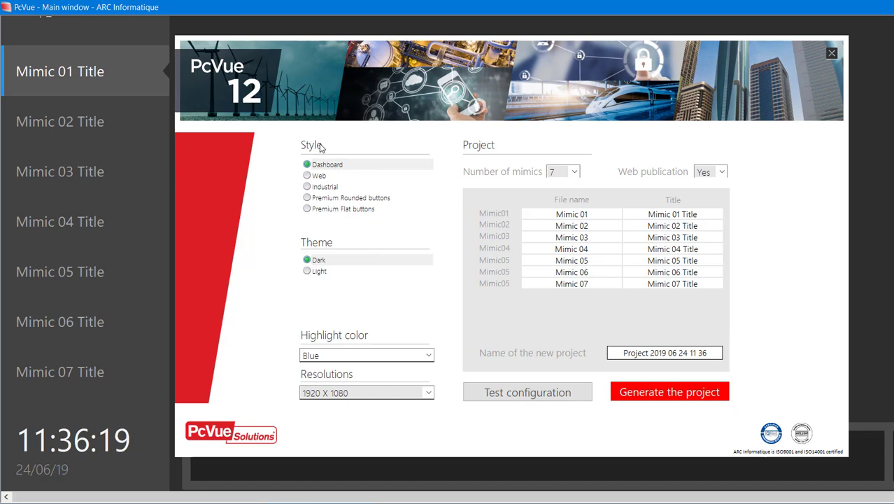
left_click(318, 271)
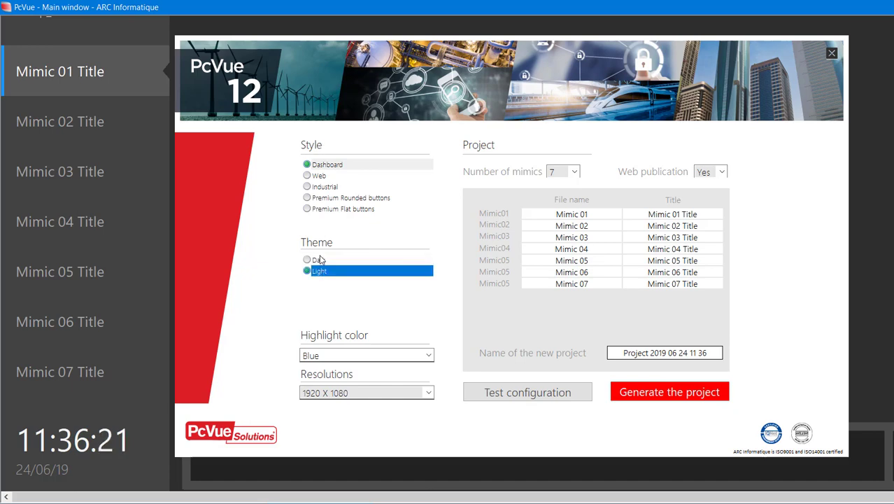
left_click(571, 172)
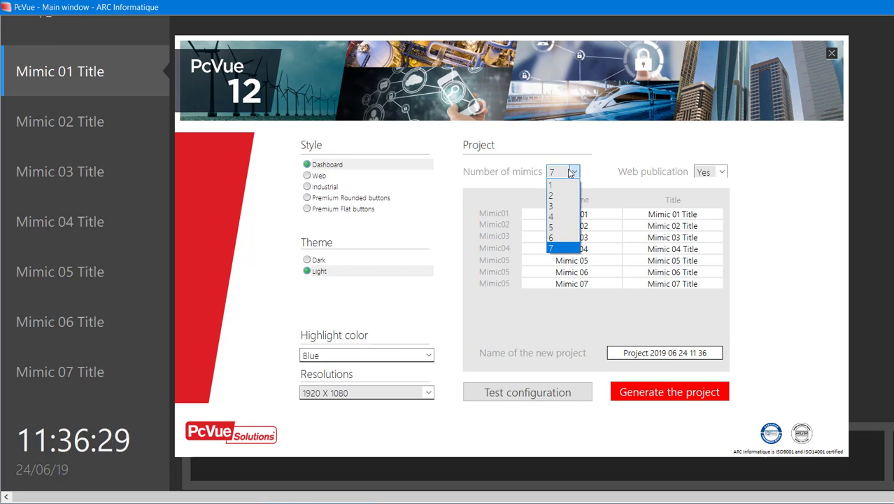
left_click(557, 206)
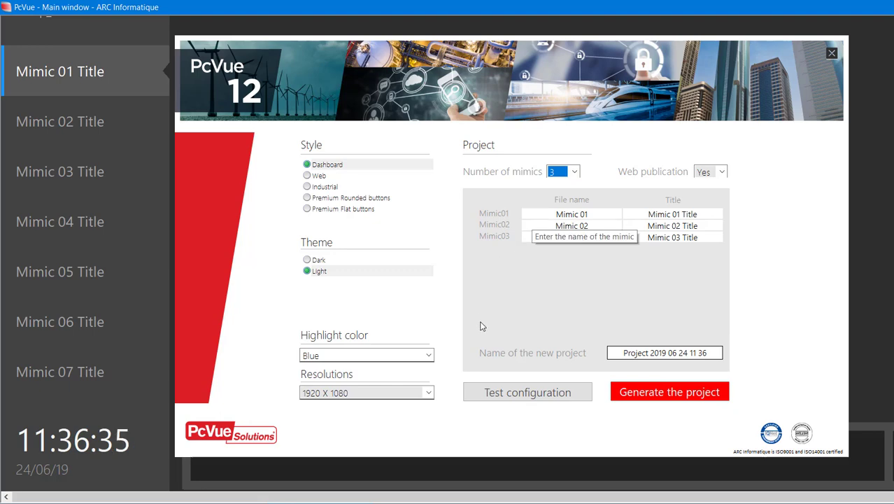
- Preview the configuration and retitle the three mimics Floor 1, Floor 2 and Floor 3
left_click(520, 394)
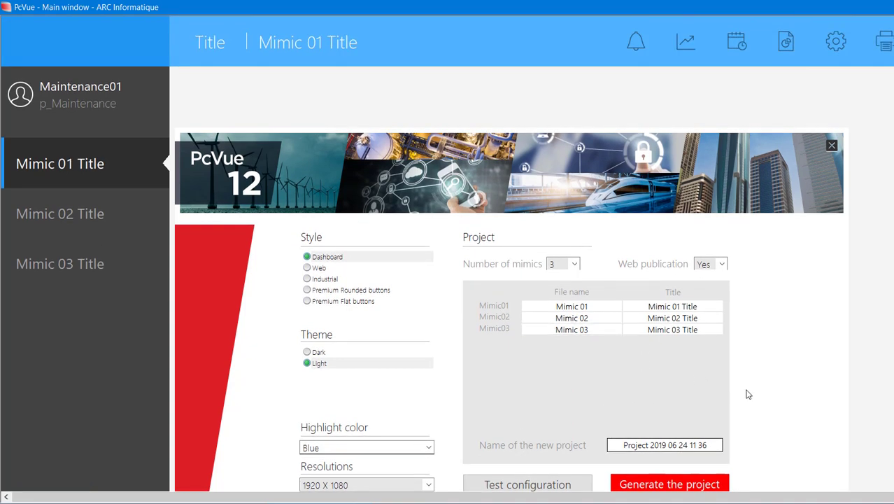
left_click(687, 310)
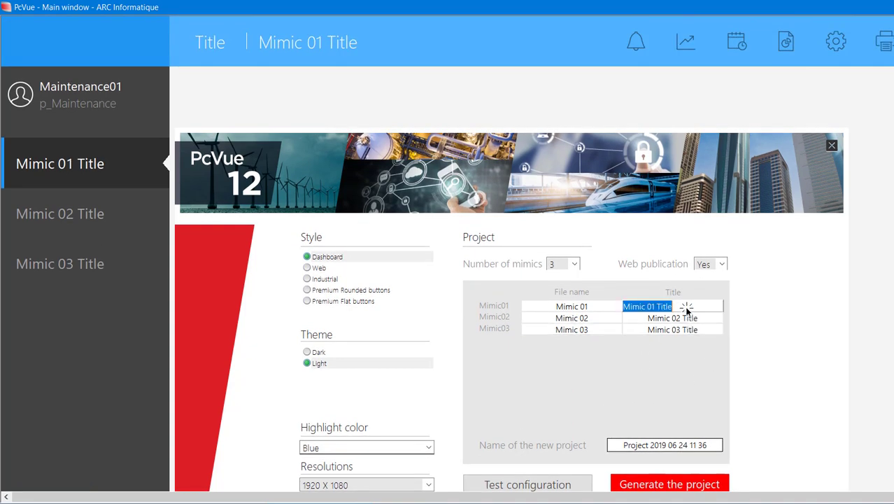
type("Floor 1")
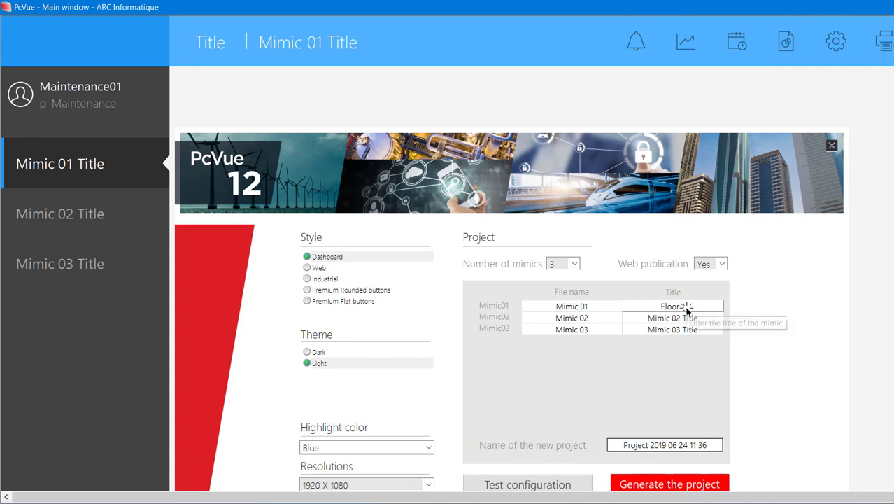
key("Return")
left_click(698, 322)
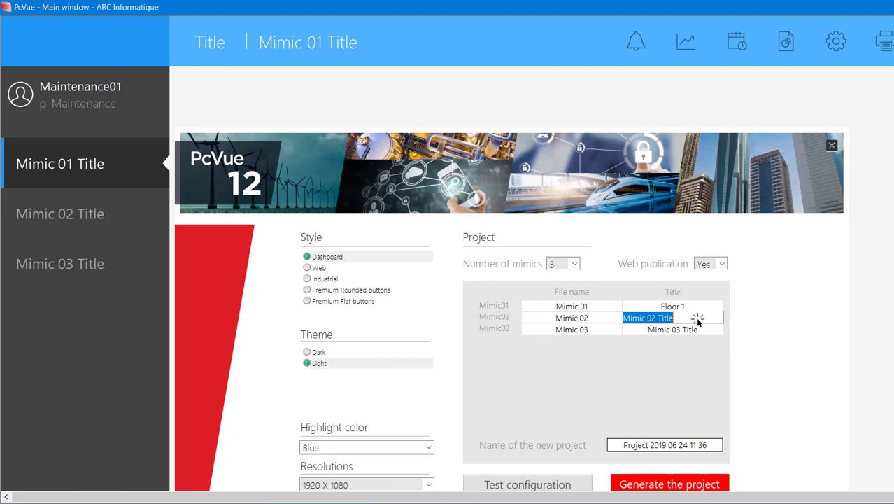
type("Floor")
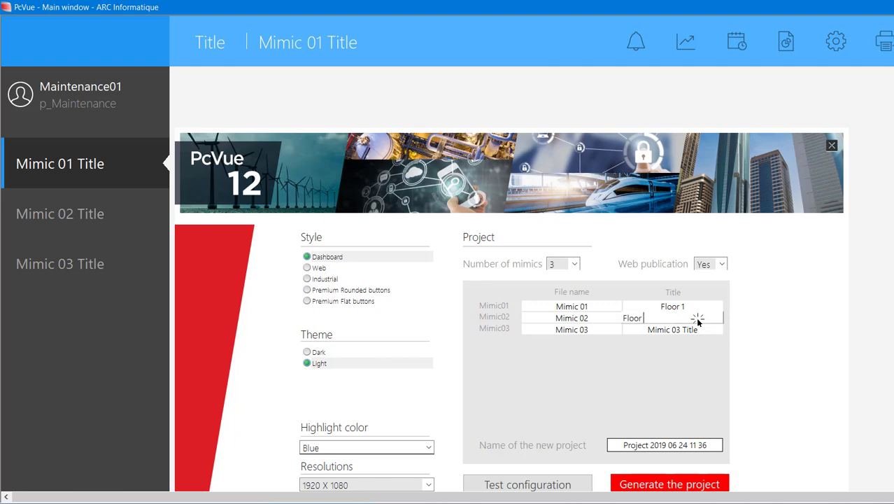
type(" 2")
key("Return")
left_click(711, 327)
type("Floor 3")
key("Return")
- Name the new project MyProject and generate it
left_click(663, 445)
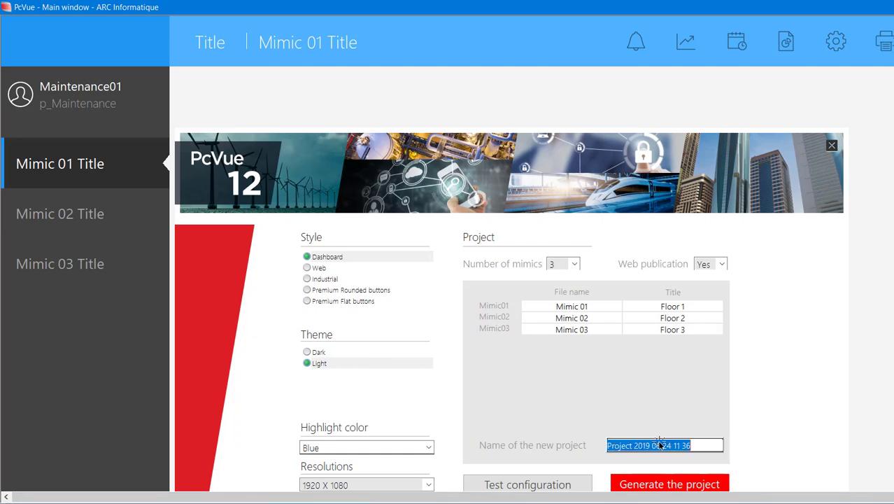
type("MyProject")
key("Return")
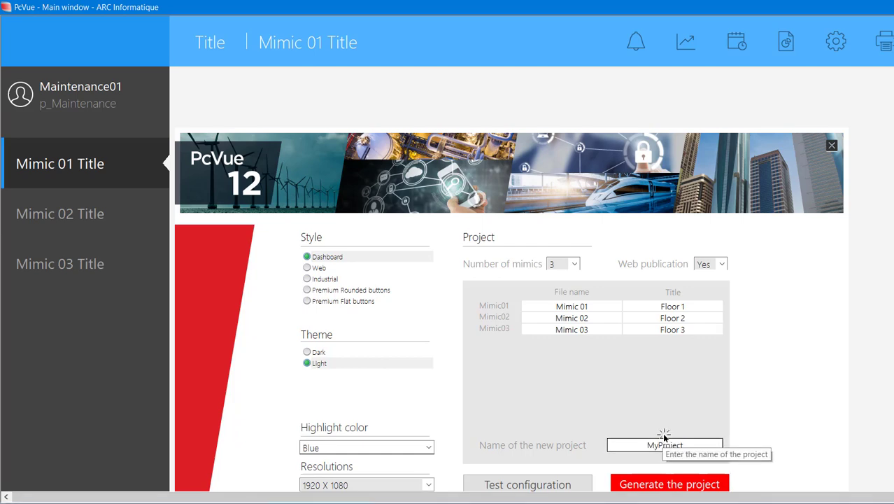
scroll(664, 435, "down", 1)
left_click(666, 452)
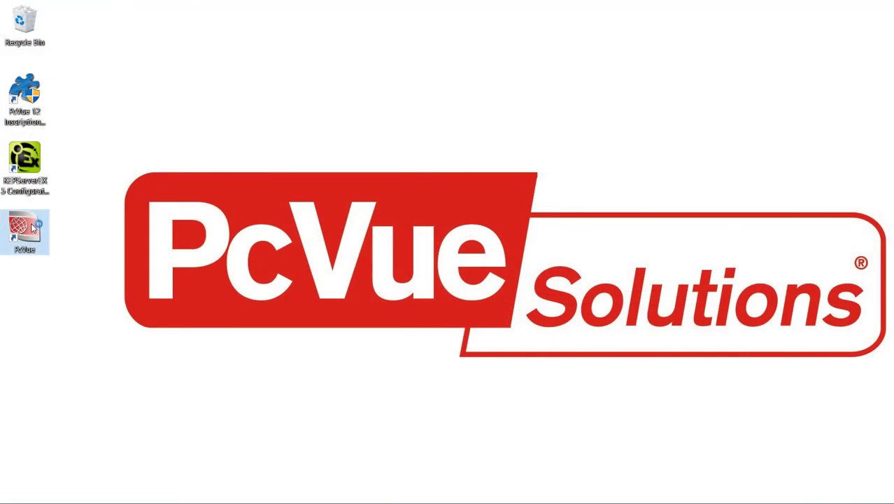
- Relaunch PcVue and start MyProject in demonstration mode without a protection key
double_click(31, 228)
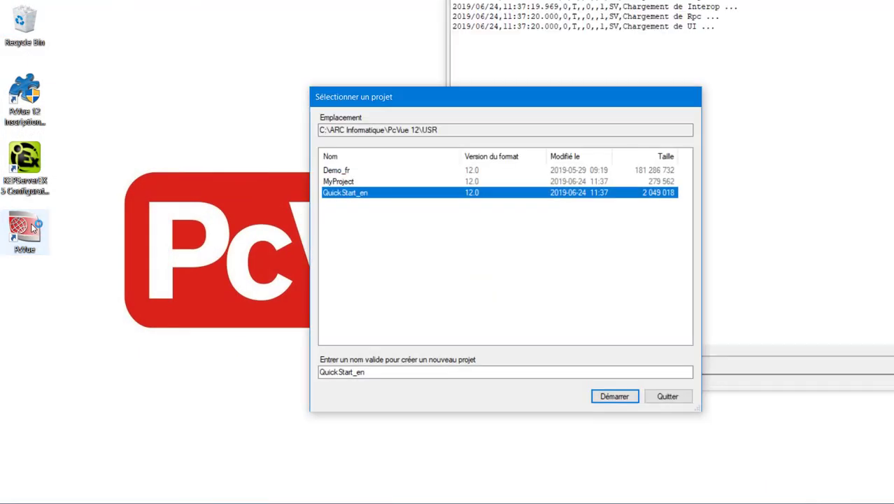
left_click(343, 184)
left_click(613, 396)
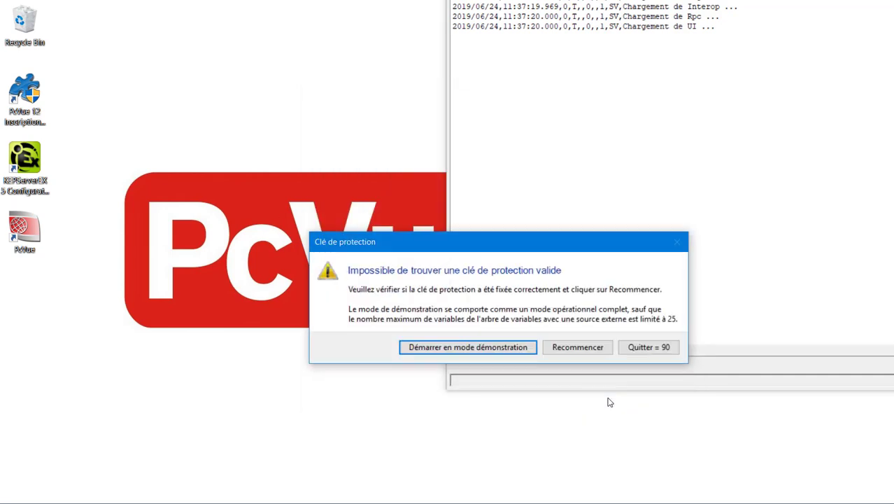
left_click(492, 351)
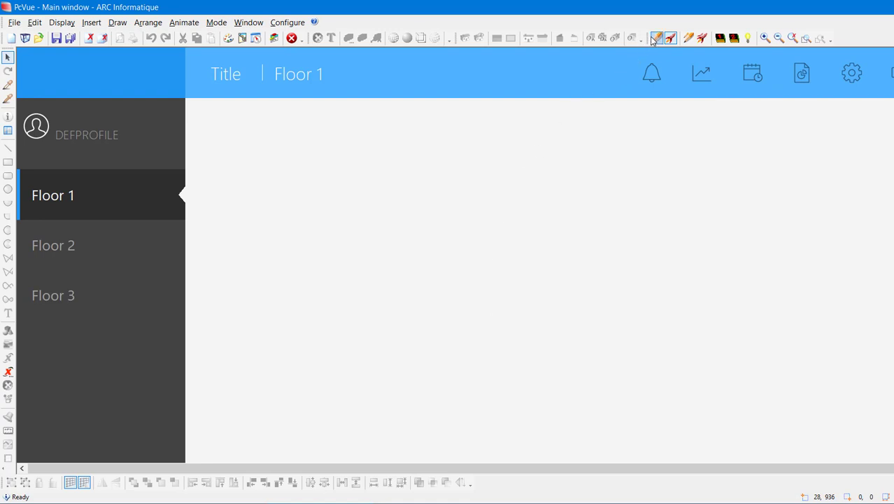
- Float the Mode toolbar and open the Application Explorer from the Configure menu
left_click_drag(651, 50, 727, 42)
left_click(287, 22)
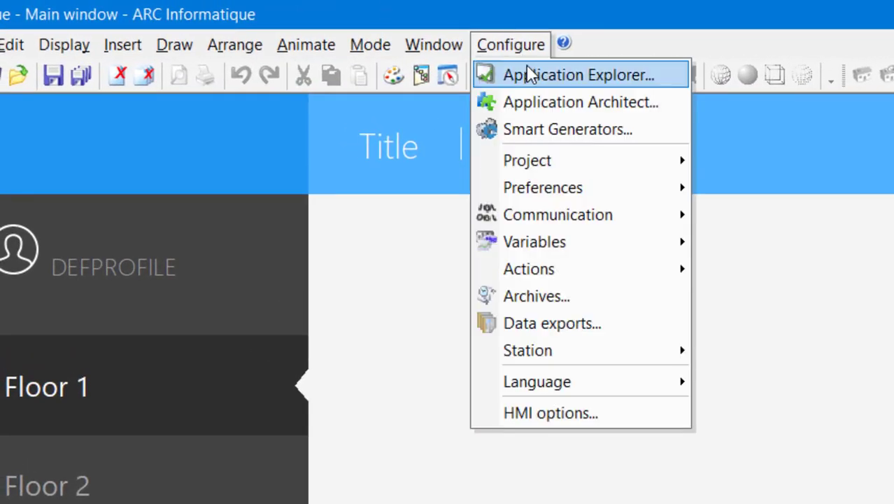
left_click(299, 38)
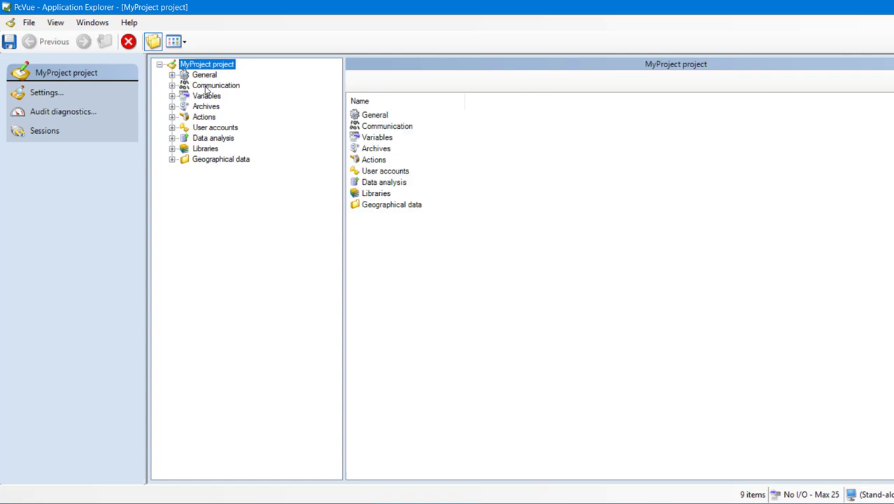
- Expand Communication > Data acquisition and show the OPC server list
left_click(208, 86)
left_click(172, 86)
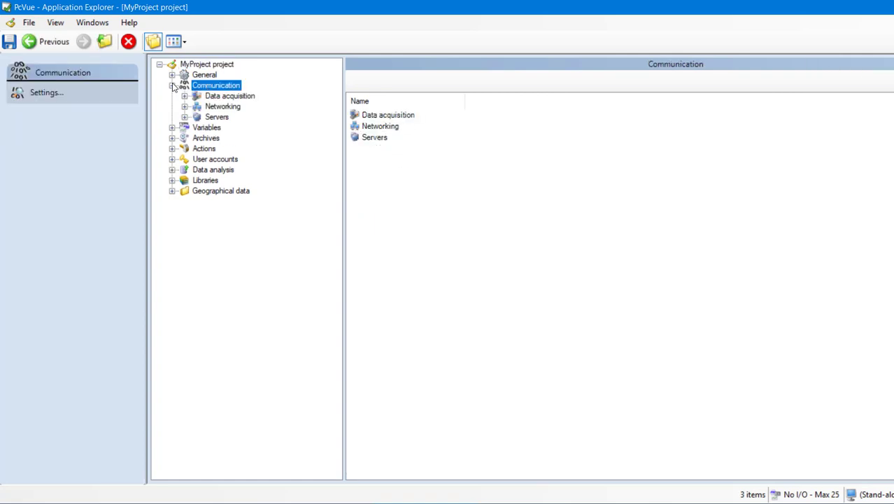
left_click(198, 98)
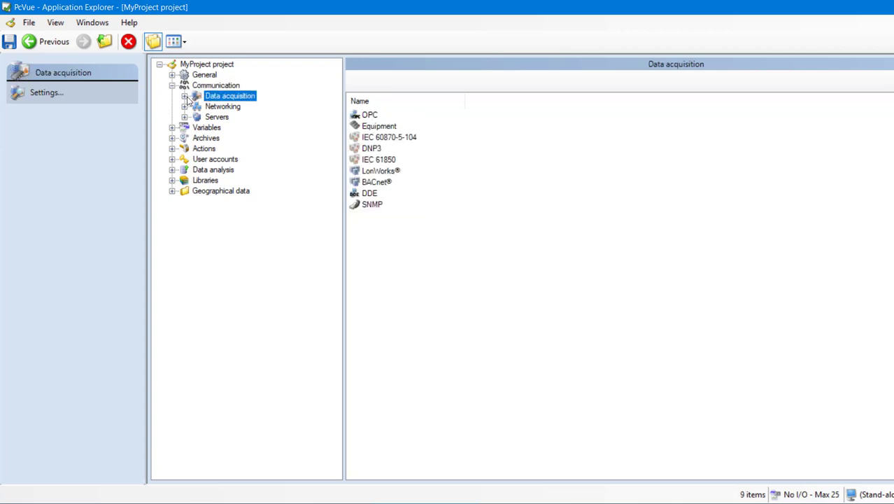
left_click(185, 96)
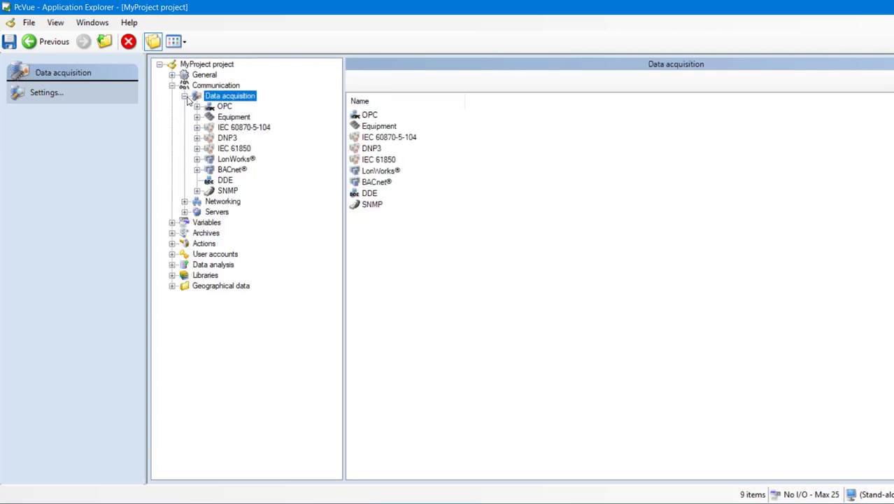
left_click(225, 107)
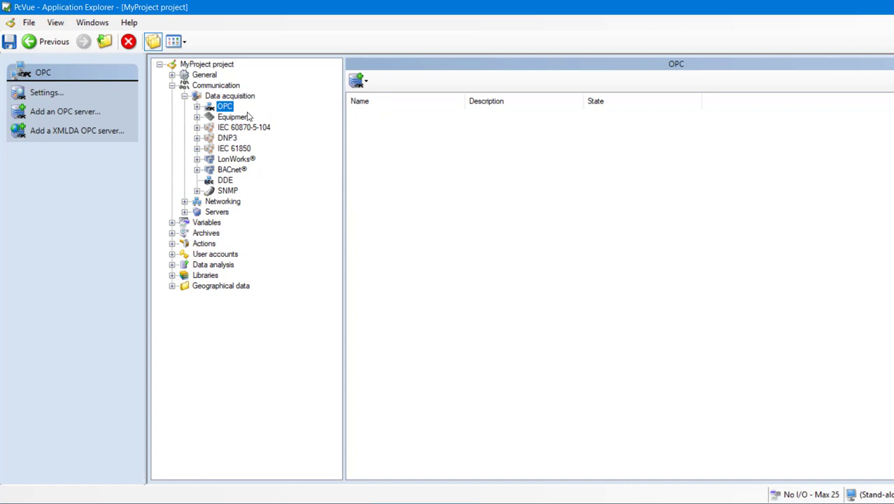
- Browse the Equipment, IEC 60870-5-104, DNP3, IEC 61850 and BACnet pages, then return to OPC
left_click(245, 118)
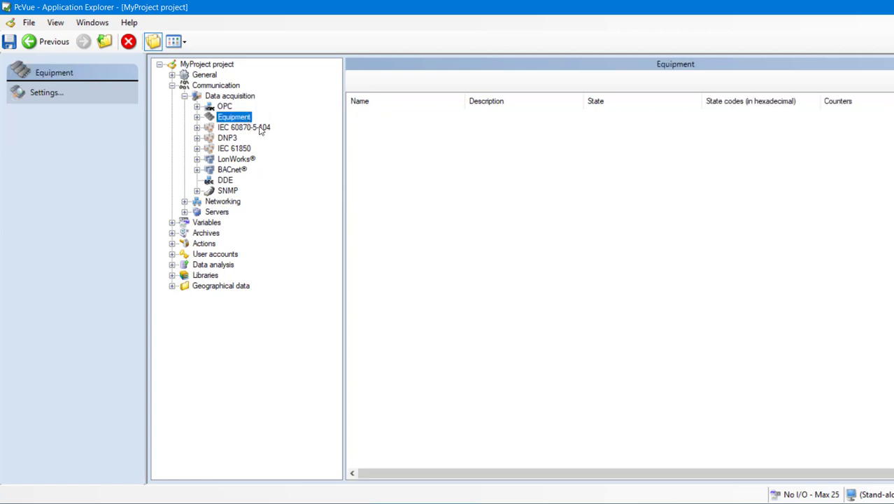
left_click(261, 129)
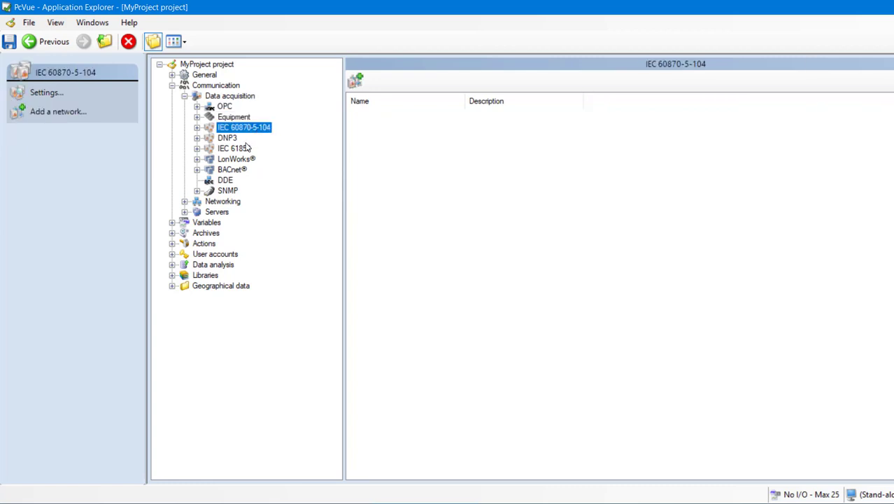
left_click(235, 139)
left_click(245, 150)
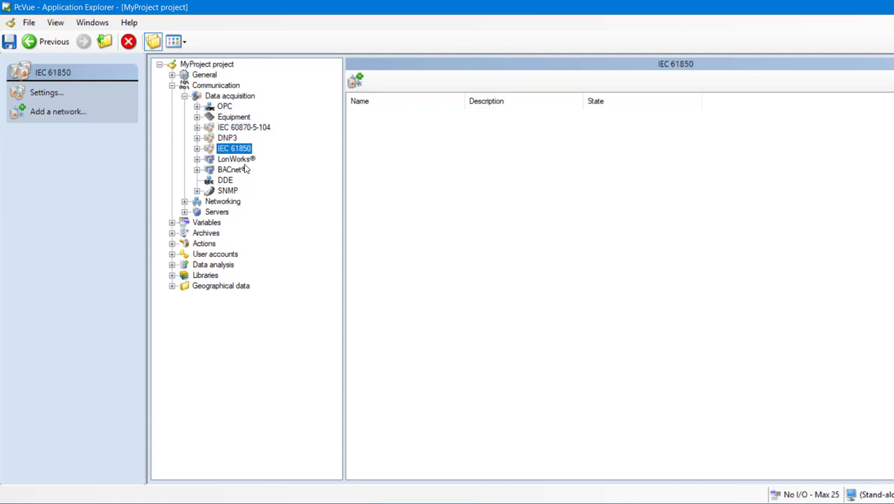
left_click(240, 173)
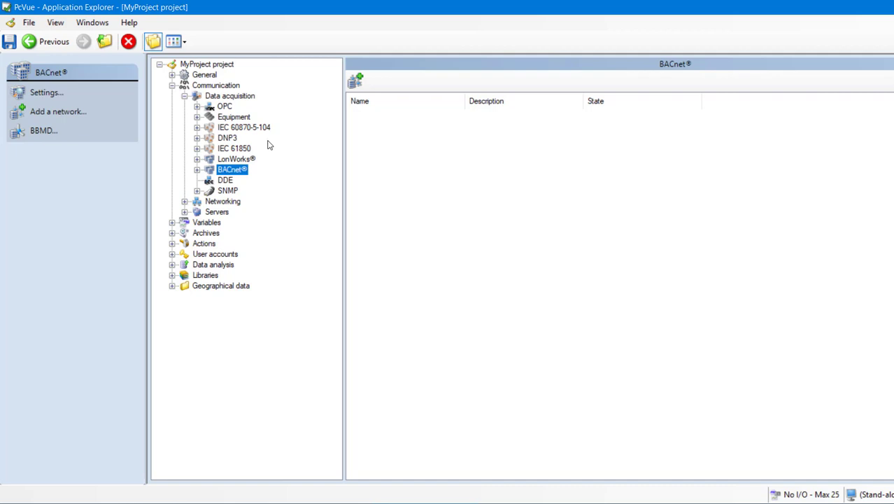
left_click(221, 108)
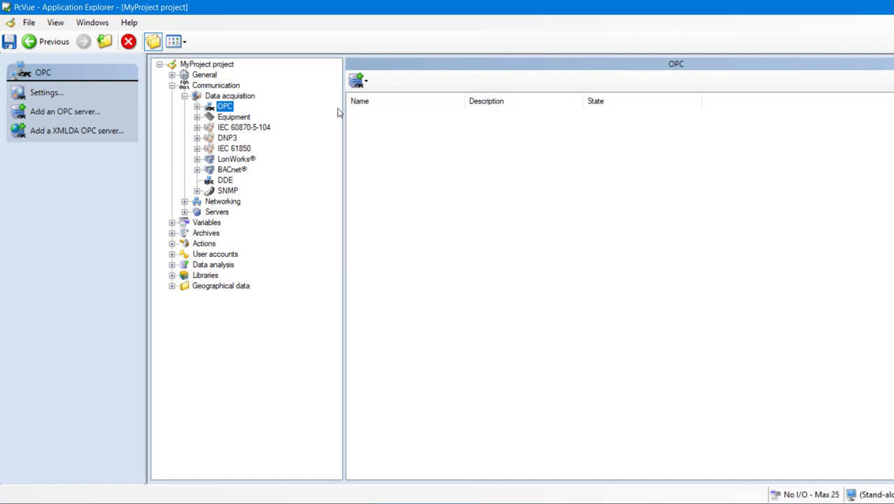
- Create OPC server Server01 with ProgID Kepware.KEPServerEX.V5
left_click(365, 82)
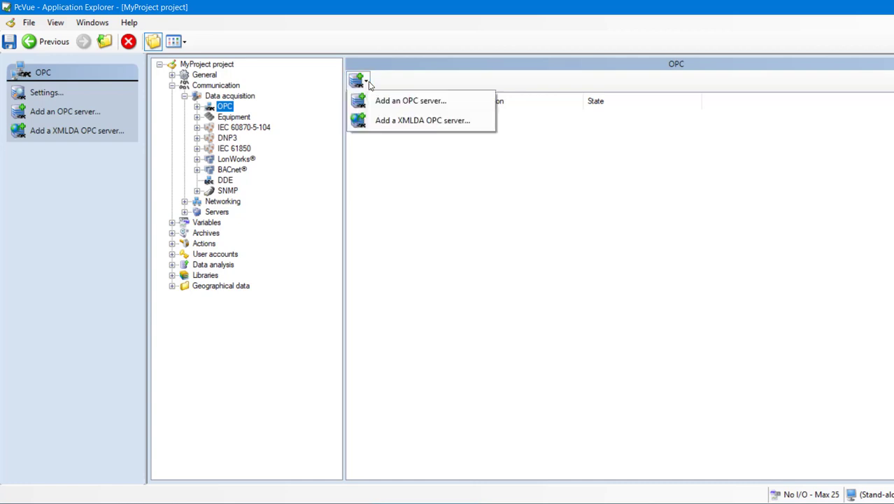
left_click(405, 100)
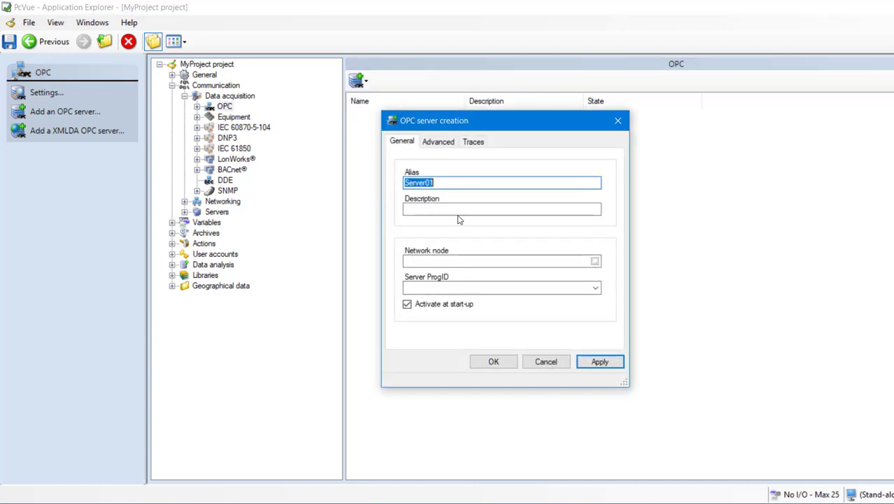
left_click(596, 288)
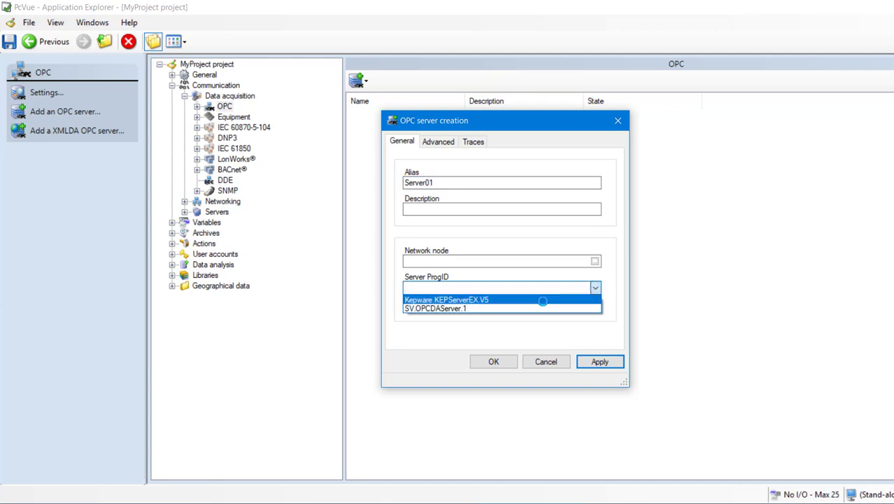
left_click(539, 297)
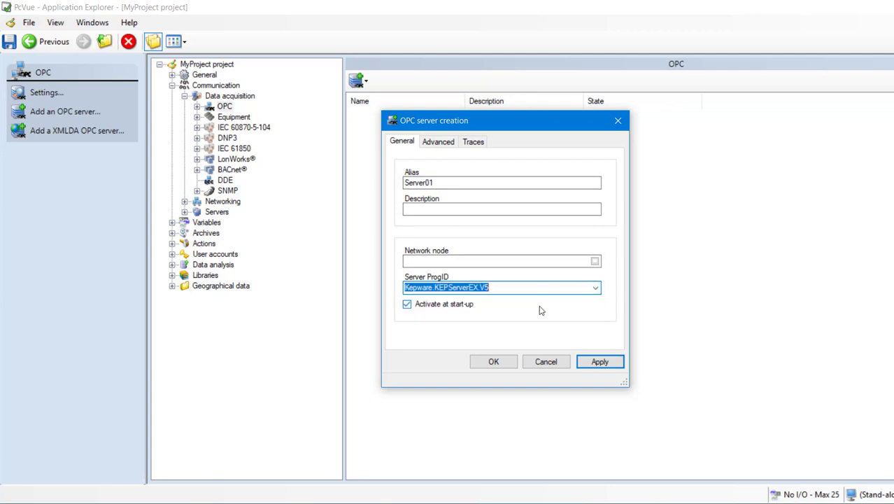
left_click(493, 362)
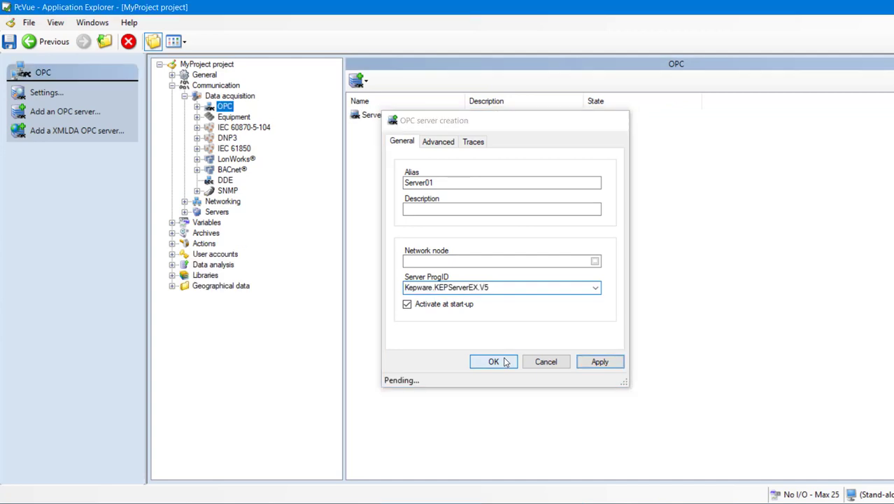
- Add OPC group Group01 to Server01 with default settings and collapse Data acquisition
right_click(376, 118)
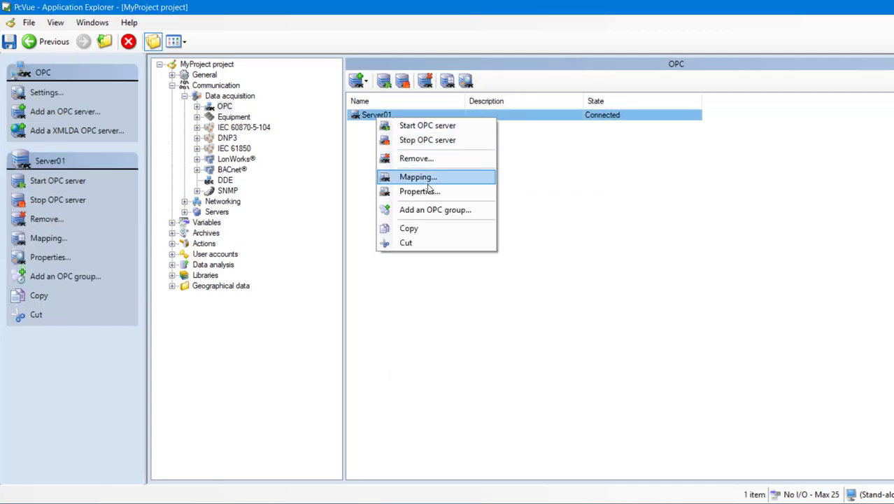
left_click(434, 209)
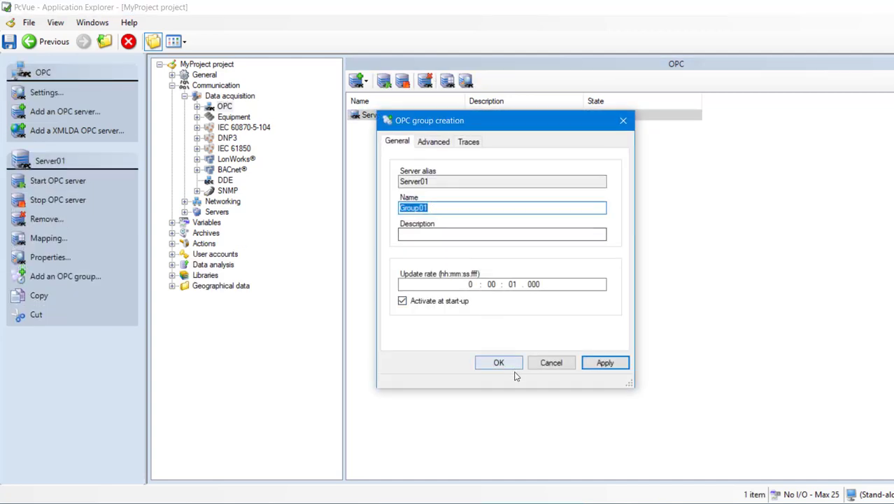
left_click(510, 363)
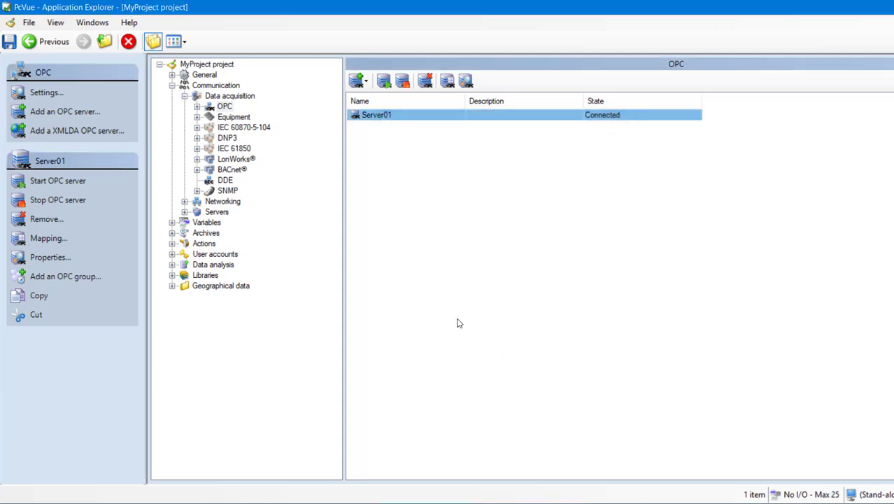
left_click(185, 96)
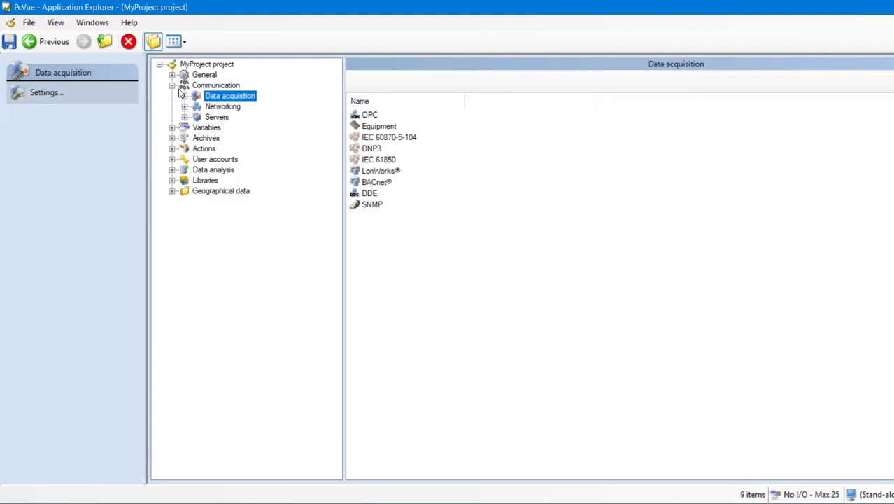
- Collapse Communication and expand Variables to show its tree with System branch and Date, Time, User
left_click(172, 85)
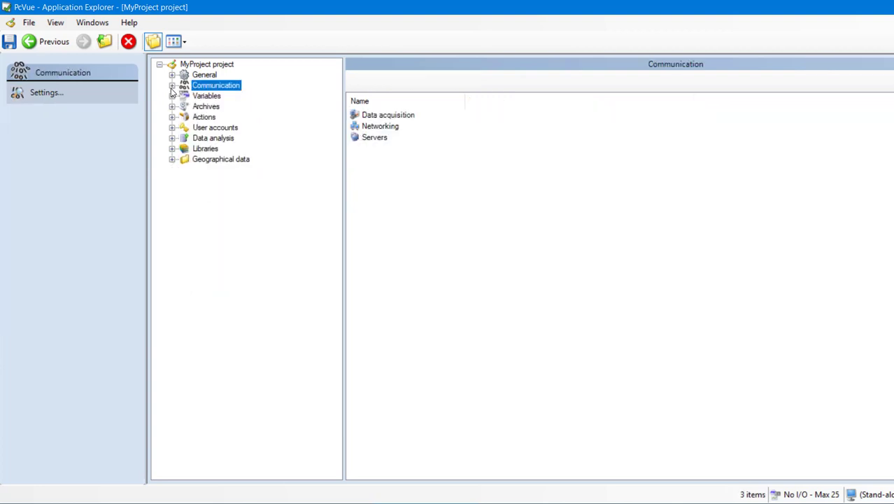
left_click(173, 96)
left_click(196, 98)
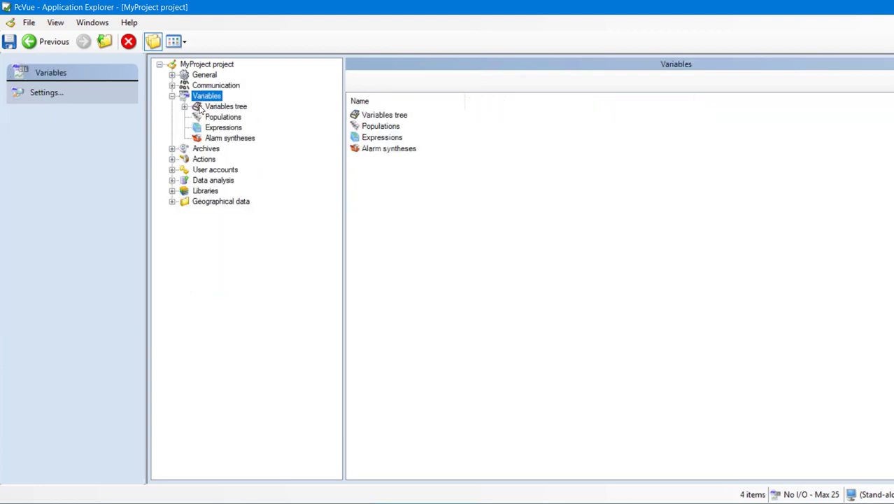
left_click(185, 106)
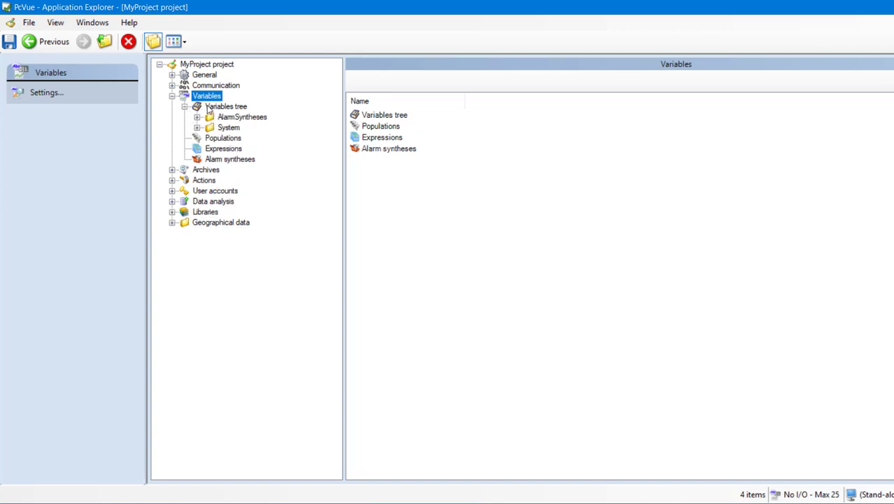
left_click(209, 107)
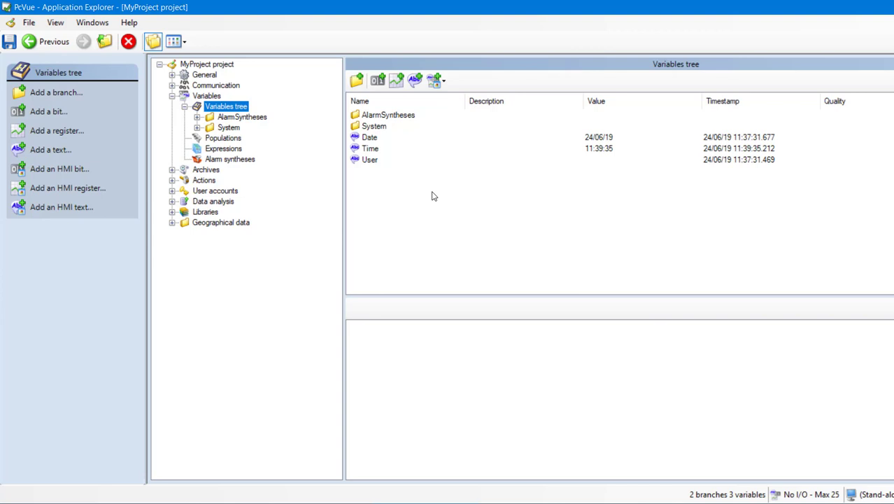
- Create branch B01 with sub-branch Floor01 inside it, and open Floor01
left_click(356, 81)
type("B01")
left_click(666, 373)
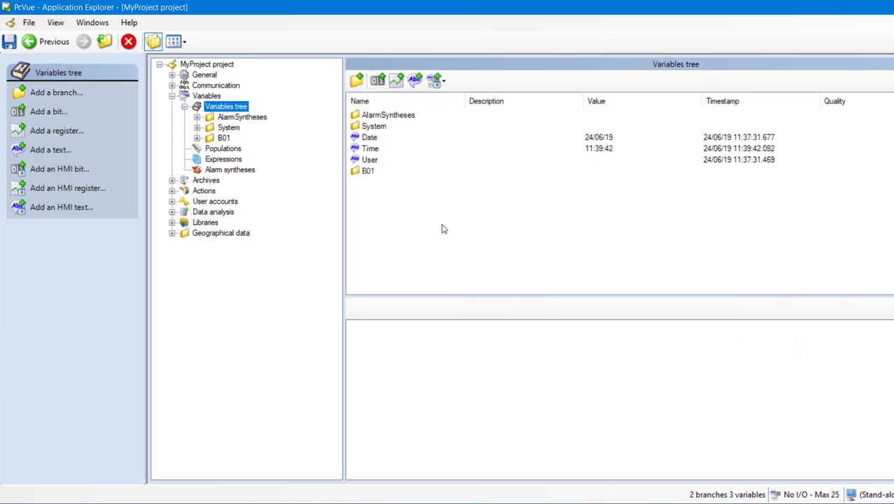
left_click(368, 173)
double_click(369, 172)
left_click(356, 81)
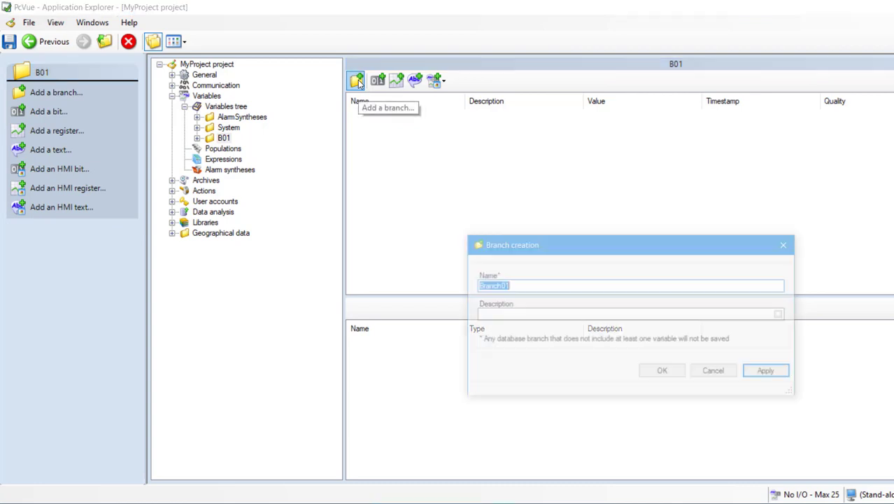
type("Floor01")
left_click(664, 372)
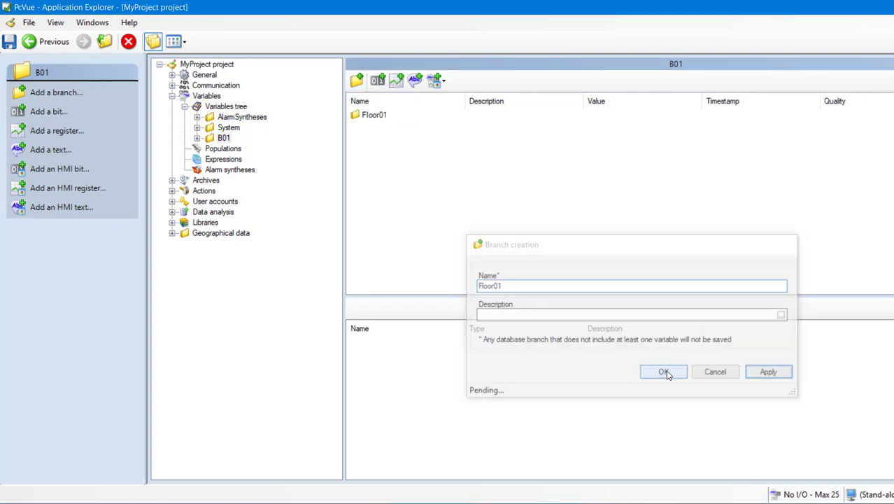
double_click(368, 115)
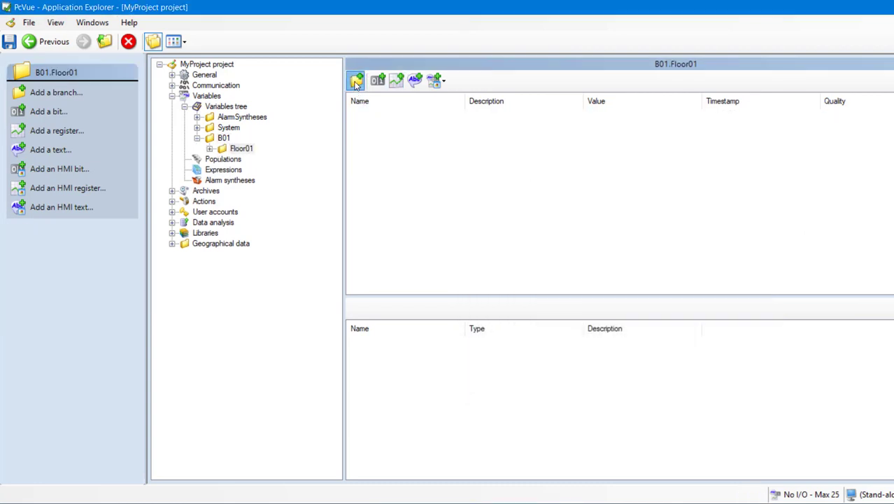
- Add nested branches Coffee_Room01 and Thermostat01 under Floor01 and open Thermostat01
left_click(357, 81)
type("Coffee_Room01")
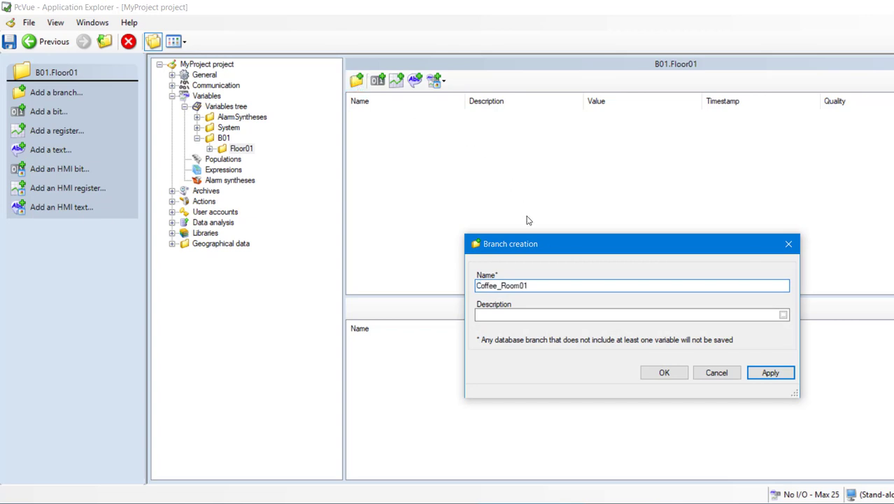
left_click(664, 373)
double_click(406, 115)
left_click(356, 81)
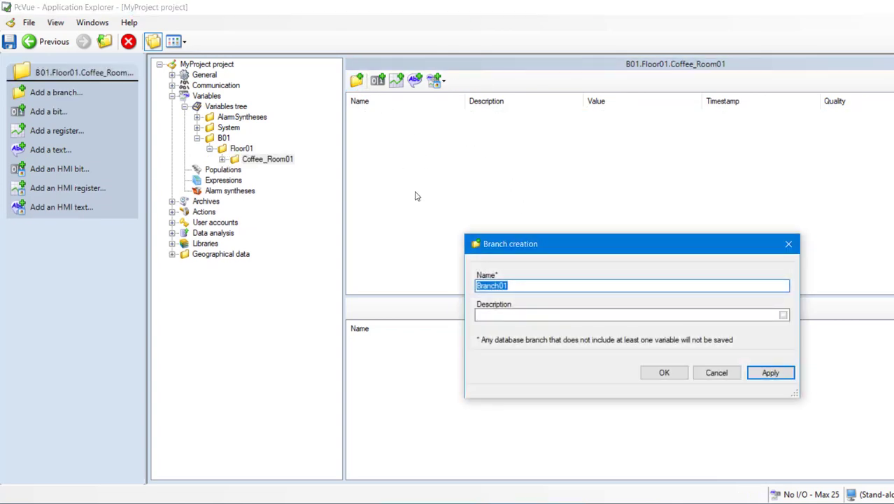
type("Thermostat01")
left_click(664, 372)
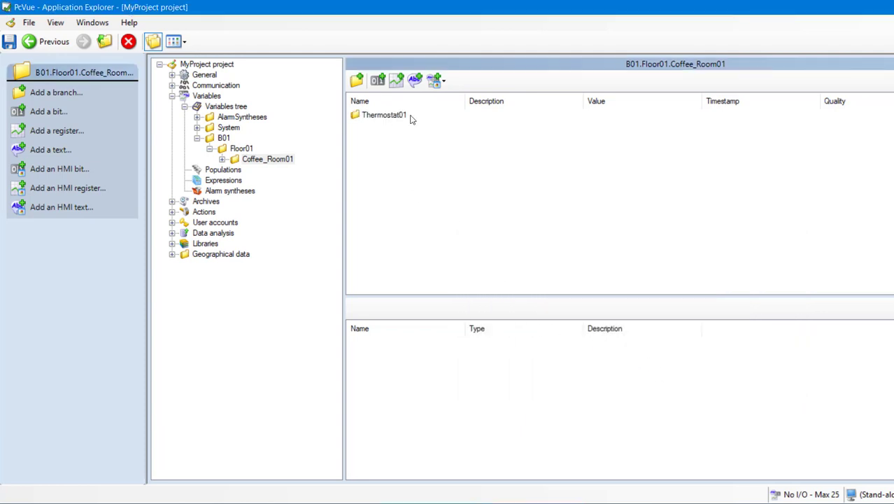
double_click(410, 117)
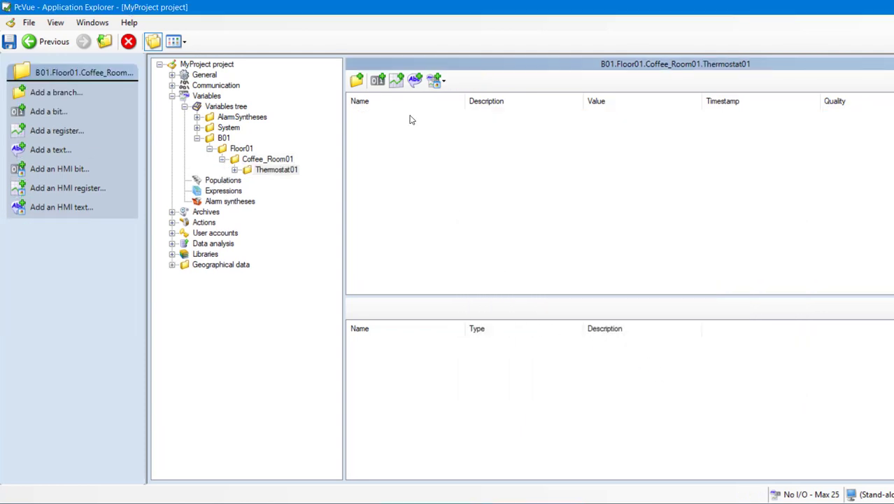
- Start a register named Temp_VAL with range 0 to 40
left_click(396, 82)
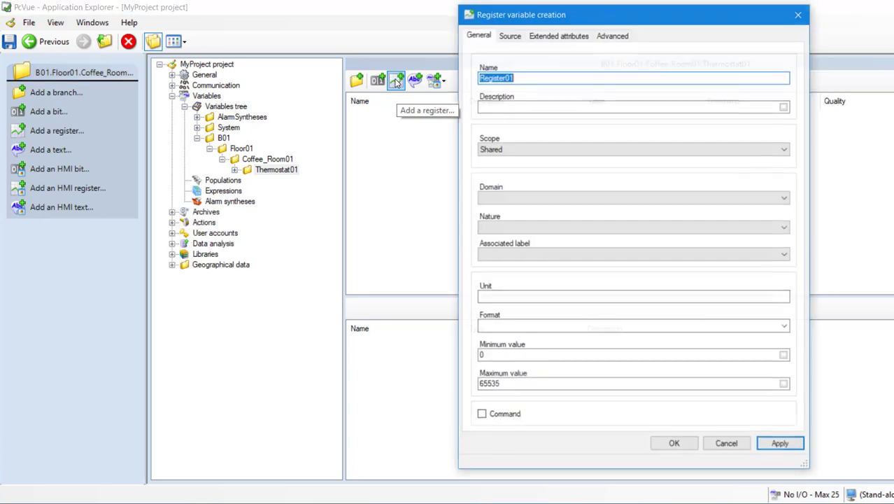
type("Temp_VAL")
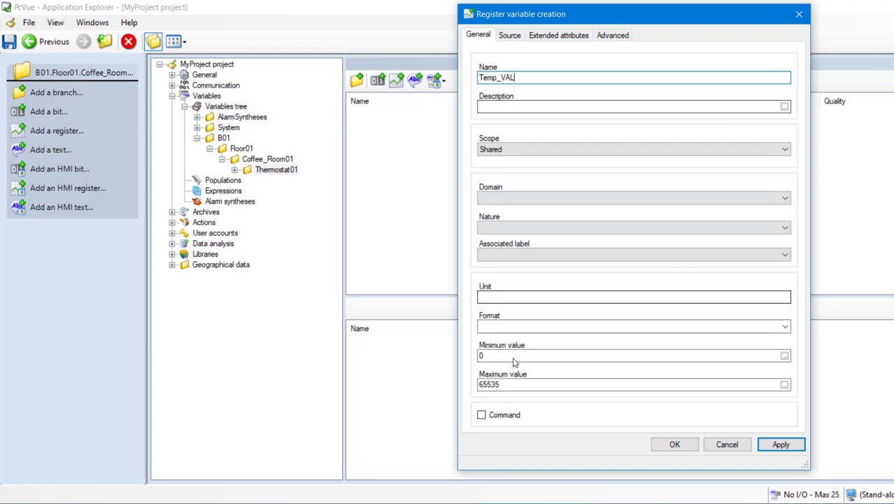
double_click(525, 385)
type("40")
left_click(536, 361)
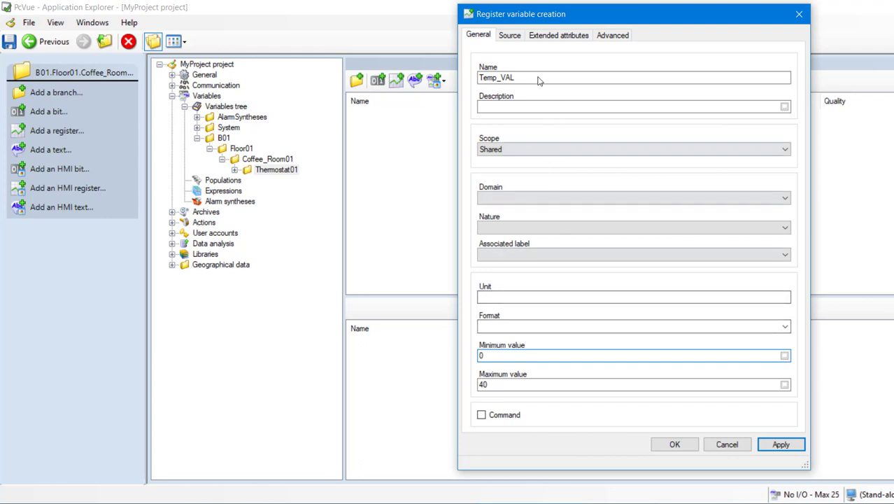
- Source Temp_VAL from Server01, Group01, OPC item Thermostat01 Temp_VAL, and create it
left_click(510, 37)
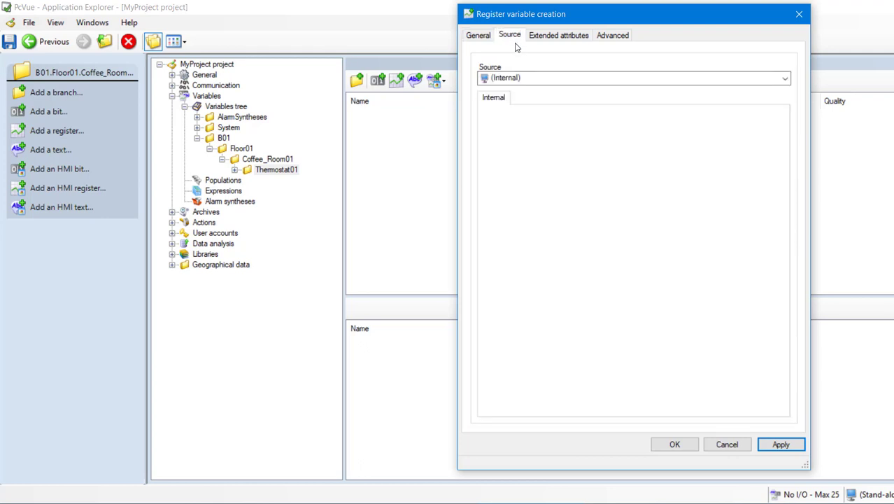
left_click(787, 78)
left_click(735, 102)
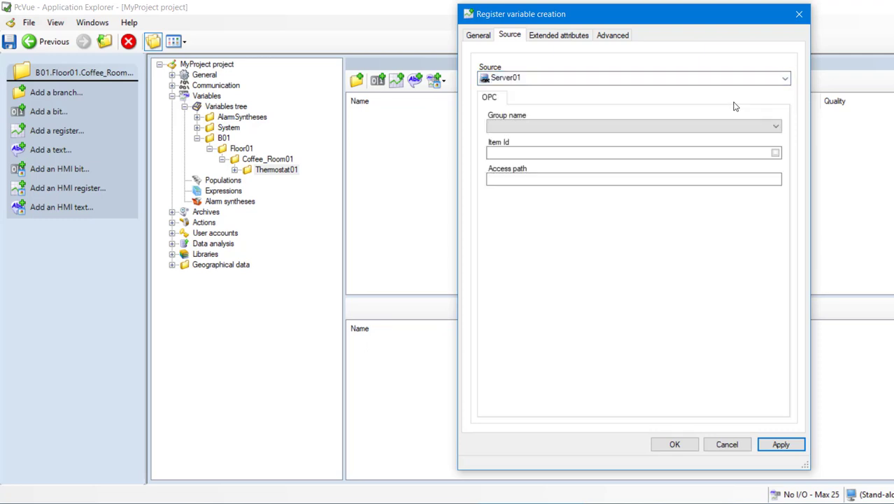
left_click(777, 127)
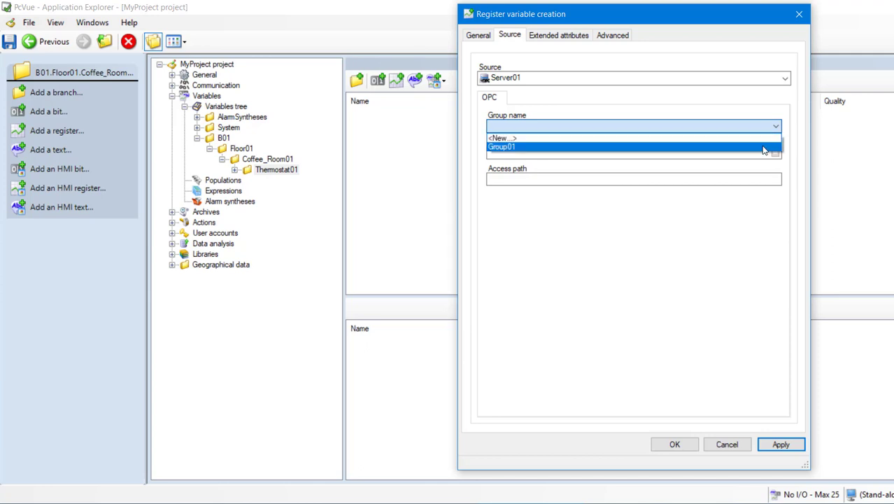
left_click(763, 146)
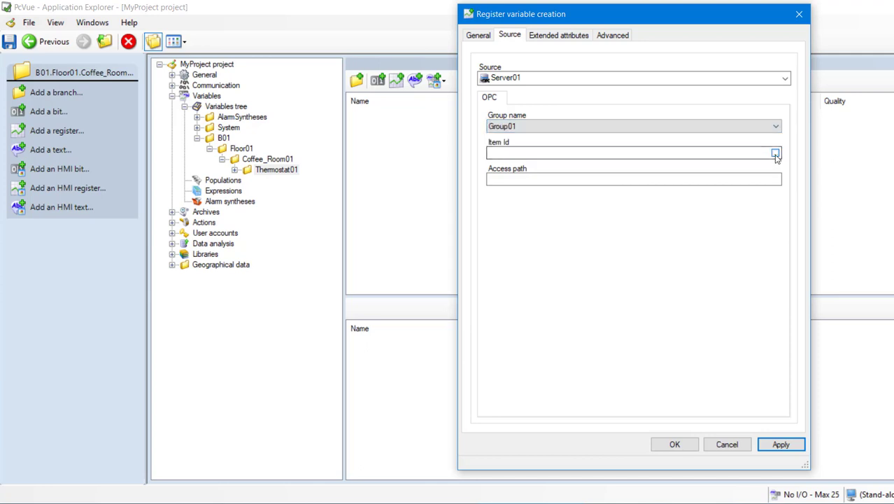
left_click(775, 152)
left_click(171, 219)
double_click(249, 112)
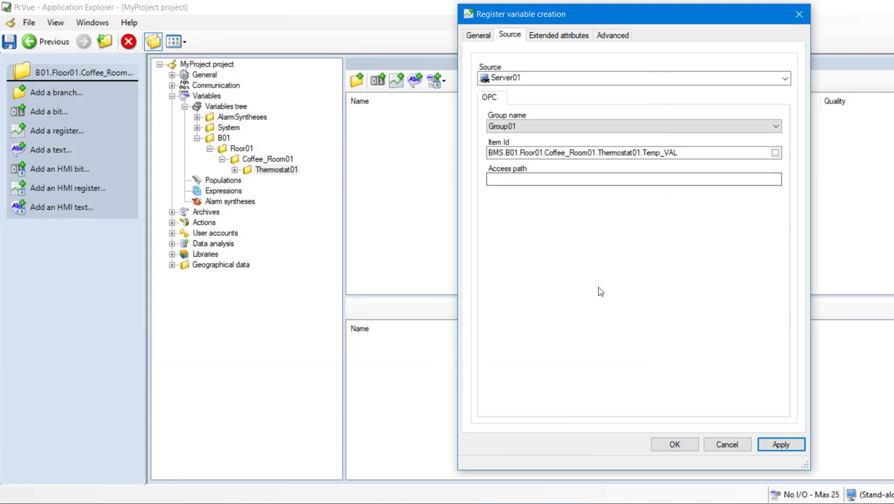
left_click(676, 444)
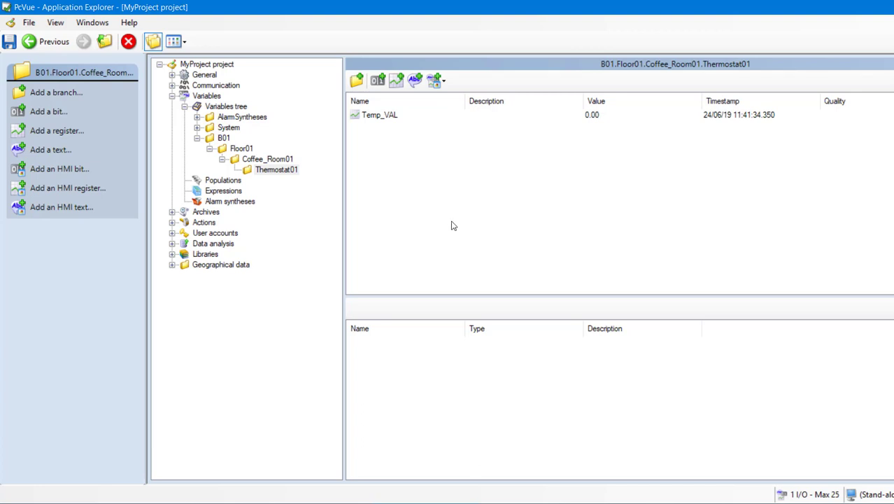
- Copy Temp_VAL and paste the duplicate as Temp_SET
left_click(380, 116)
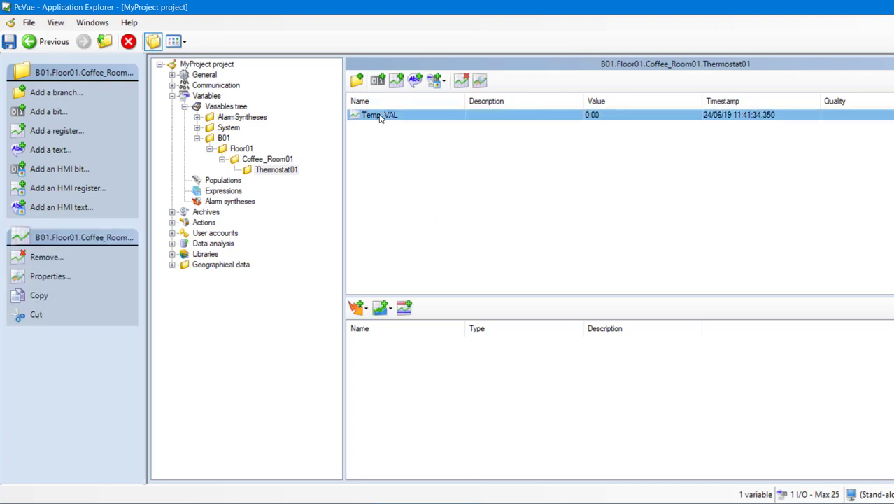
right_click(380, 118)
left_click(404, 159)
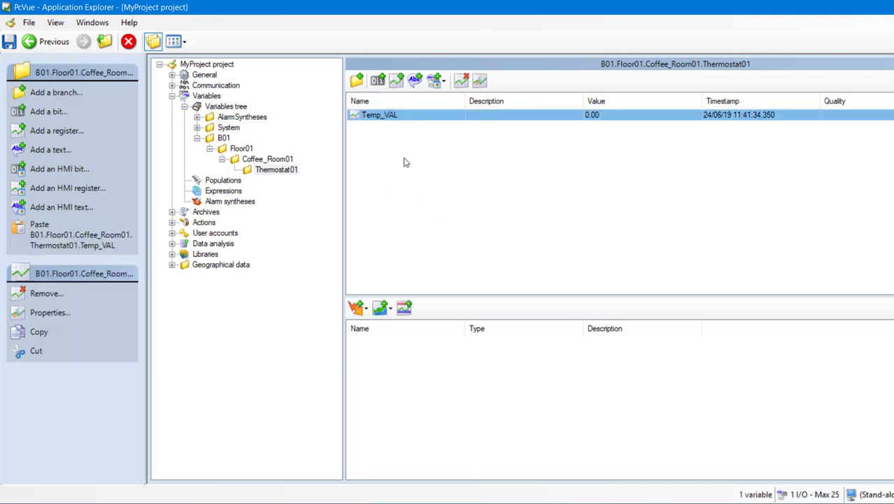
right_click(404, 162)
left_click(428, 184)
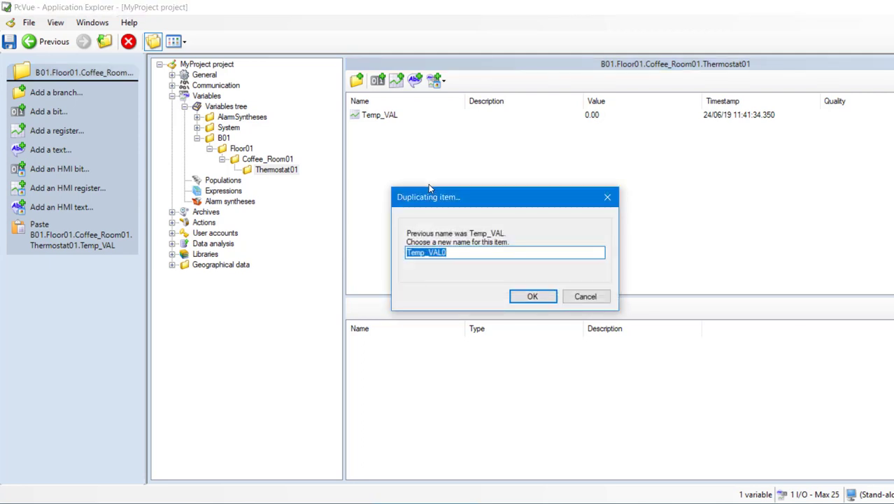
type("Temp_SET")
left_click(523, 293)
- Make Temp_SET a command variable mapped to the Temp_SET OPC item
left_click(388, 129)
double_click(389, 130)
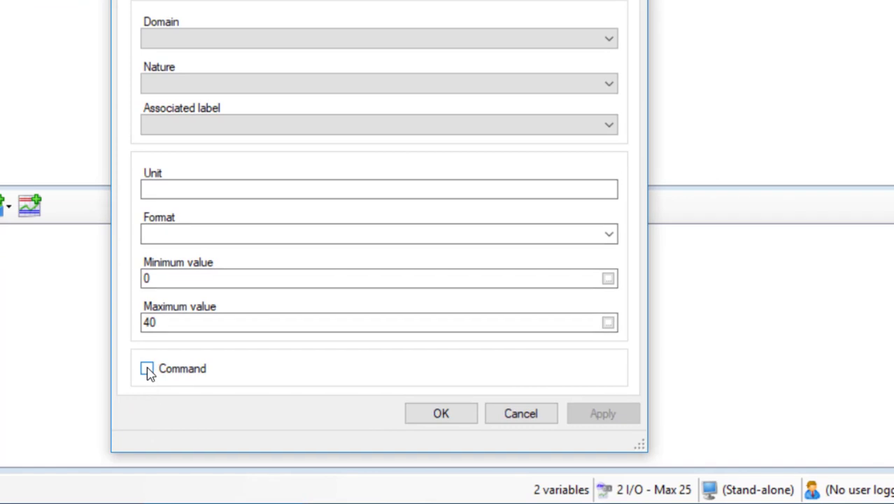
left_click(147, 369)
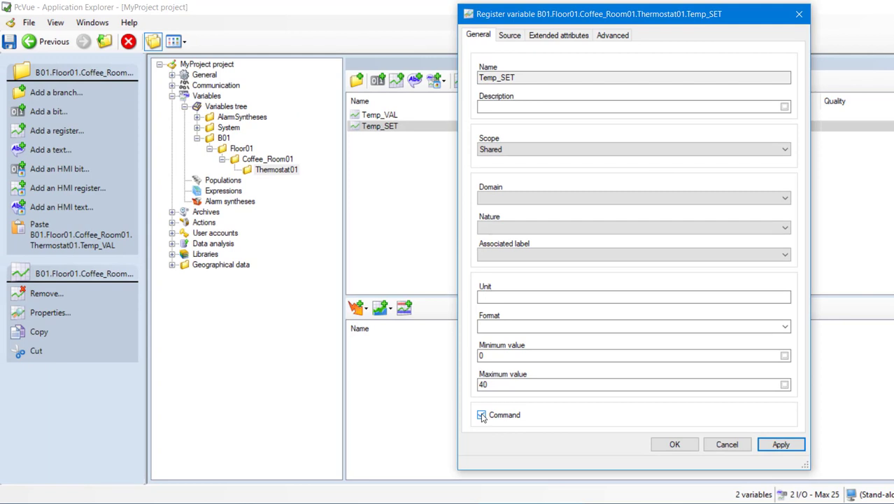
left_click(510, 35)
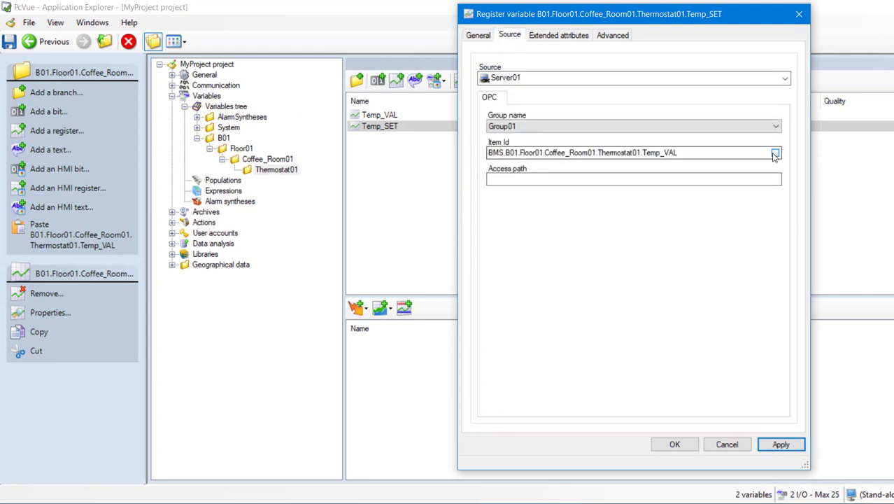
left_click(775, 153)
double_click(264, 100)
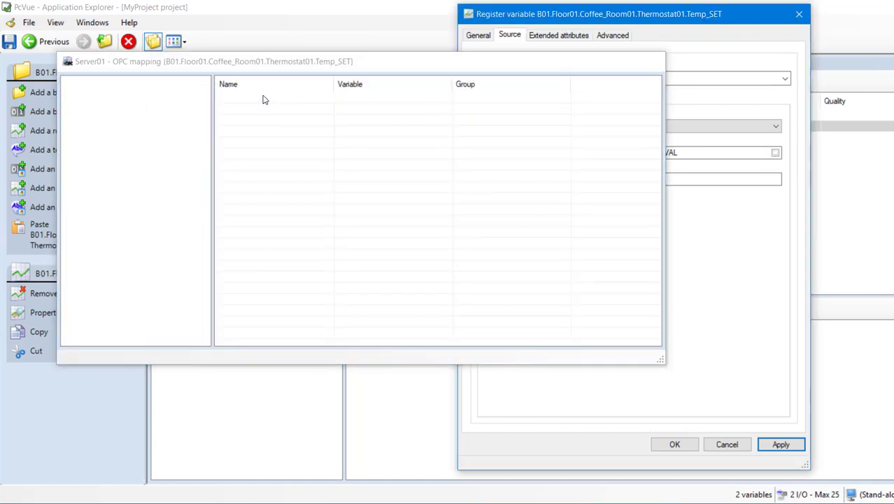
left_click(674, 445)
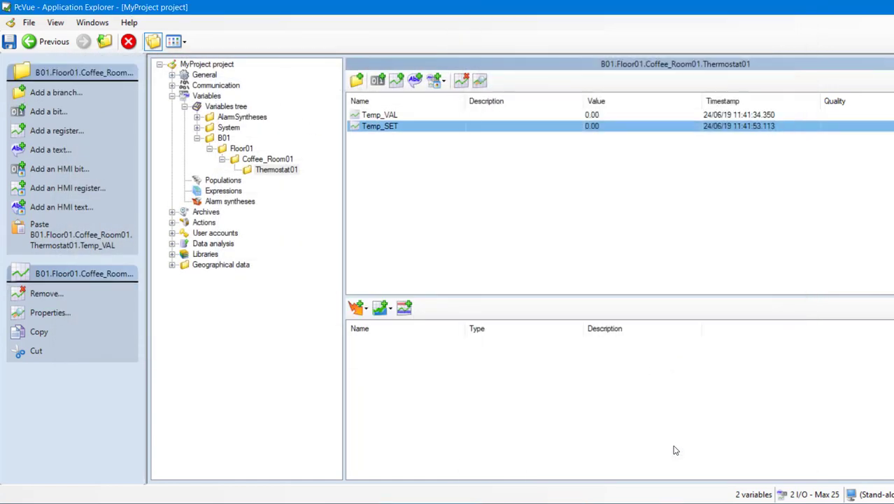
left_click(466, 214)
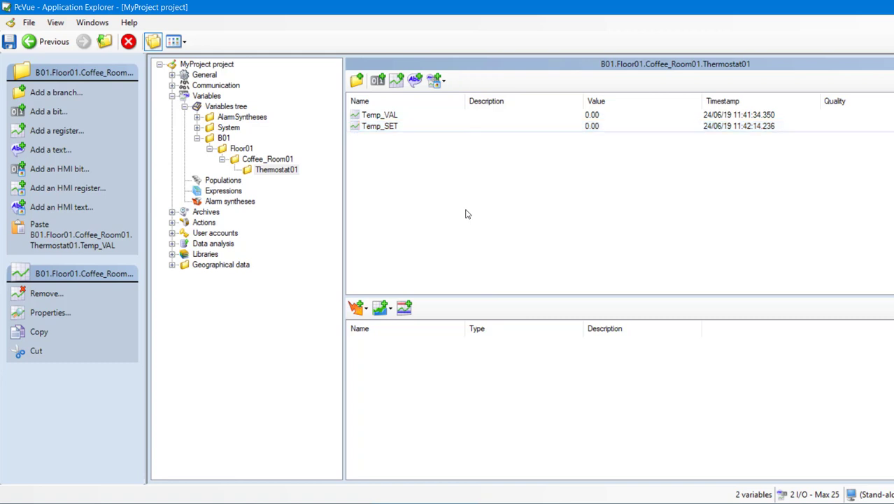
left_click(386, 117)
left_click(362, 306)
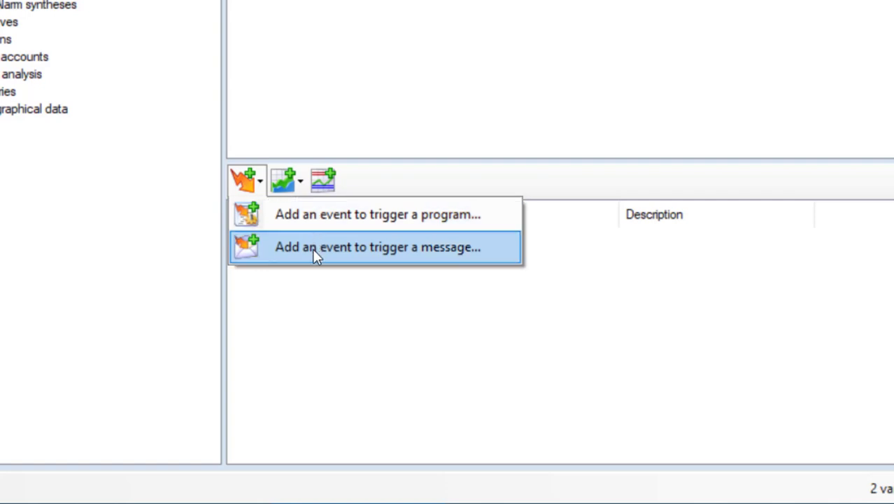
left_click(299, 187)
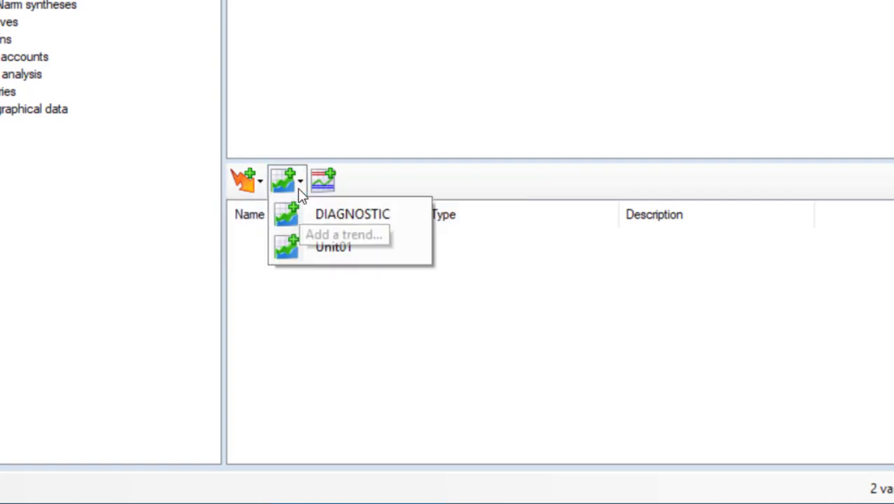
left_click(324, 184)
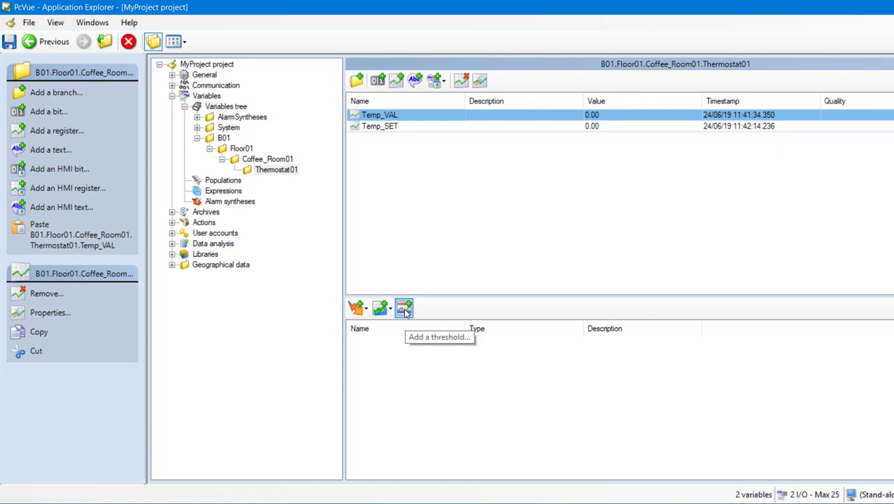
- Add Temp_VAL thresholds from the hihi/high/low/lolo set: high at 22 and low at 18
left_click(406, 312)
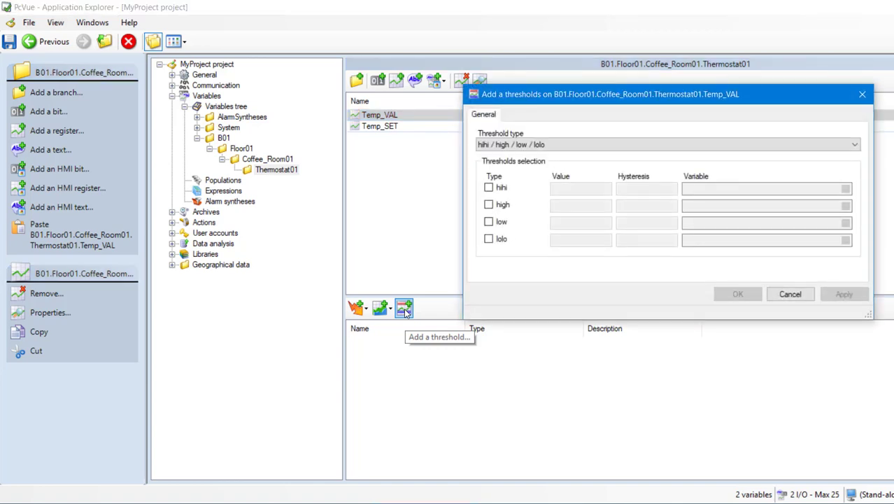
left_click(857, 146)
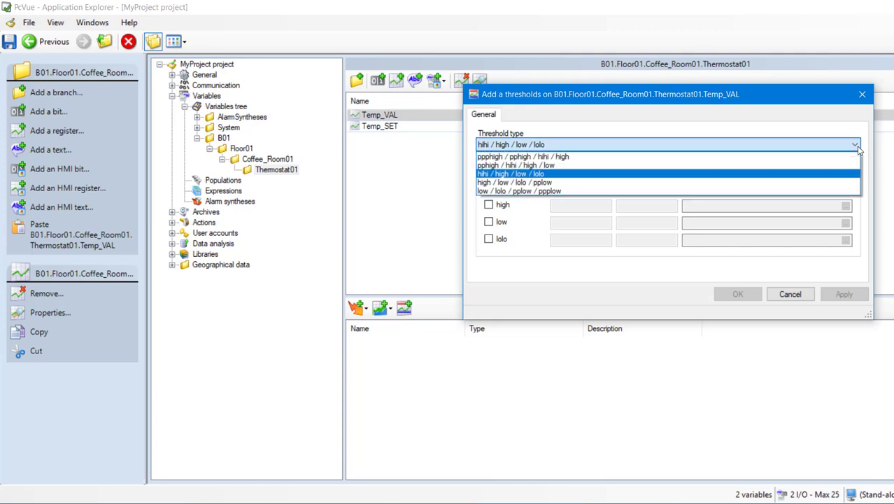
left_click(858, 149)
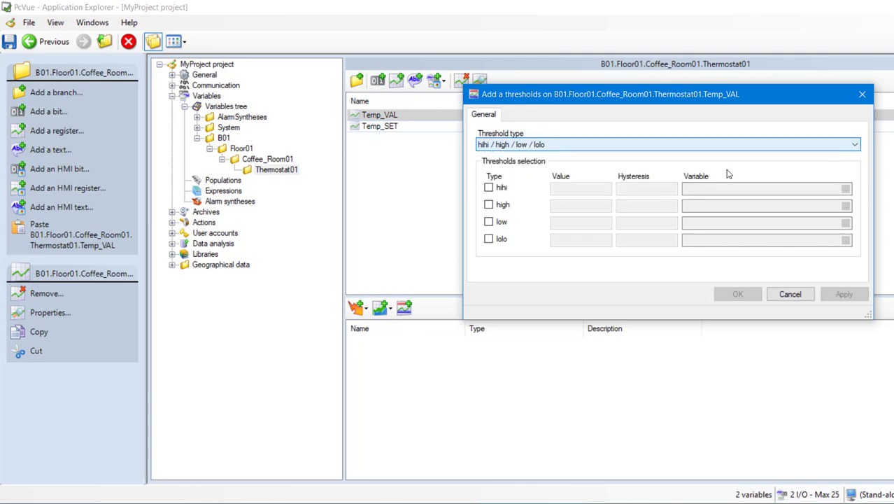
left_click(500, 207)
left_click(571, 213)
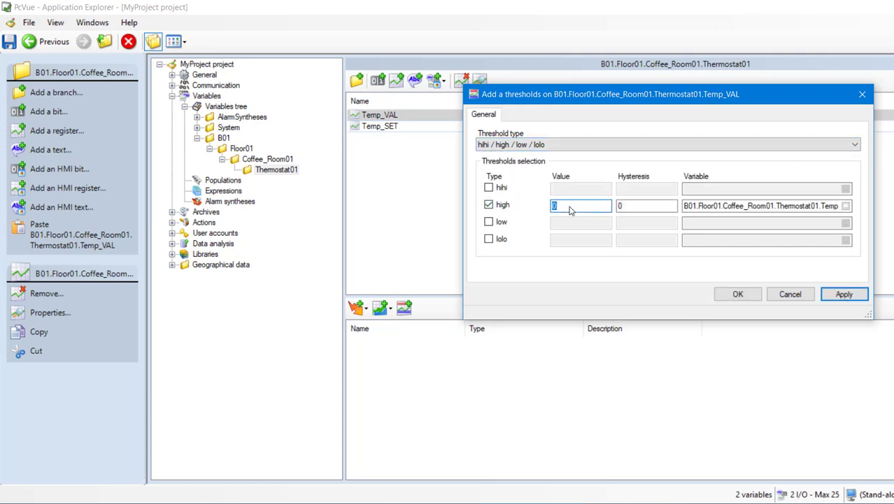
type("22")
left_click(490, 223)
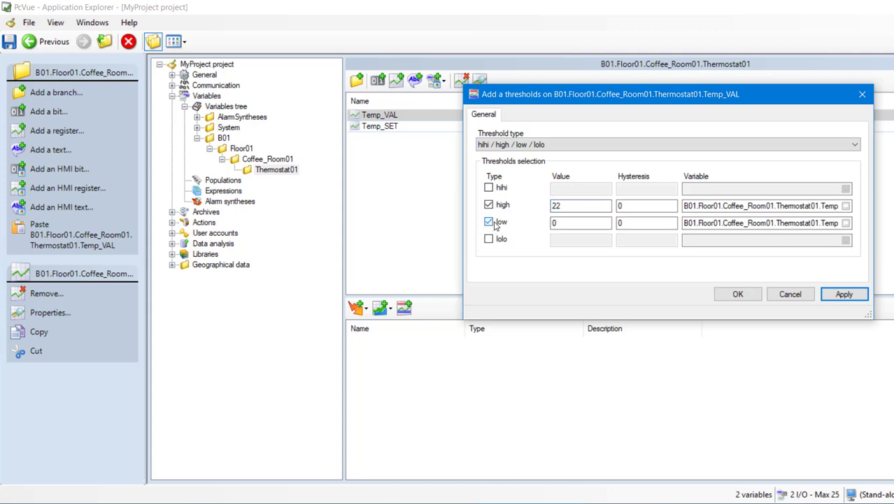
left_click(563, 224)
left_click(737, 294)
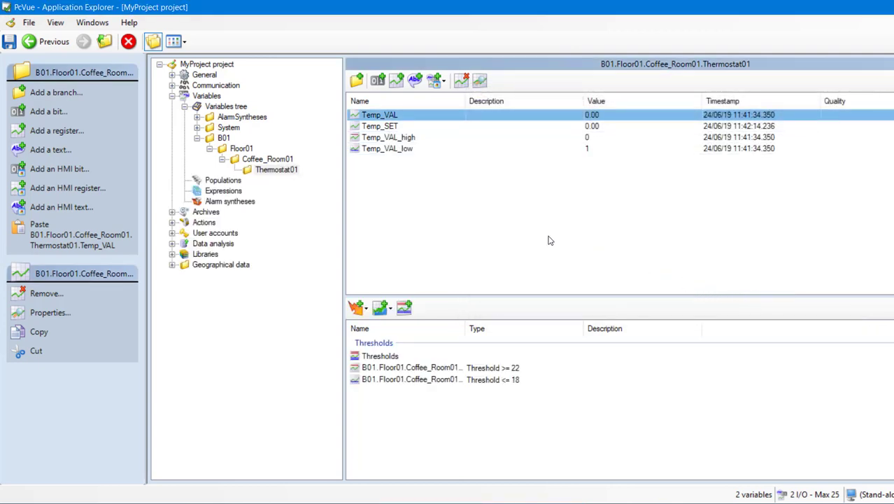
- Tick Alarm in the properties of both Temp_VAL_high and Temp_VAL_low
left_click(411, 139)
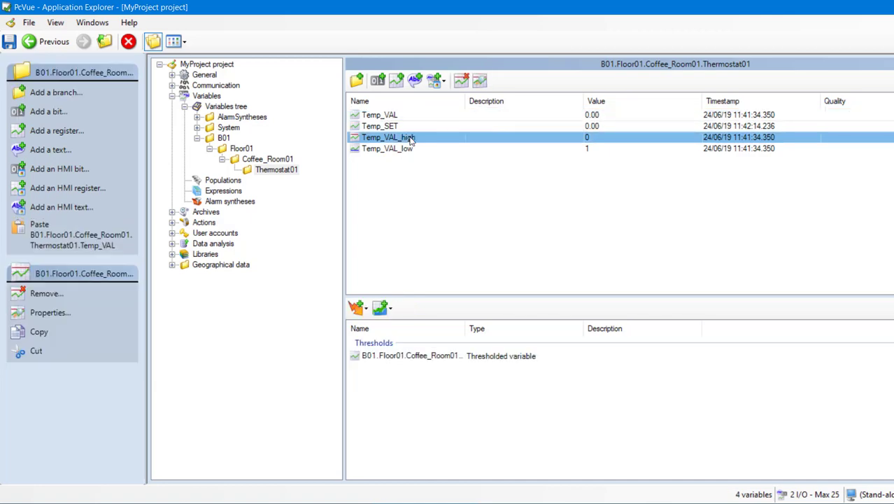
double_click(412, 139)
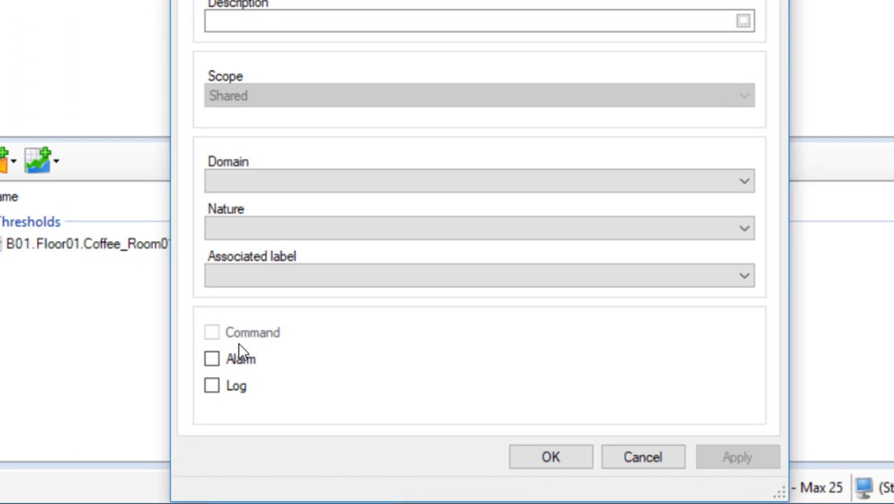
left_click(493, 421)
left_click(569, 463)
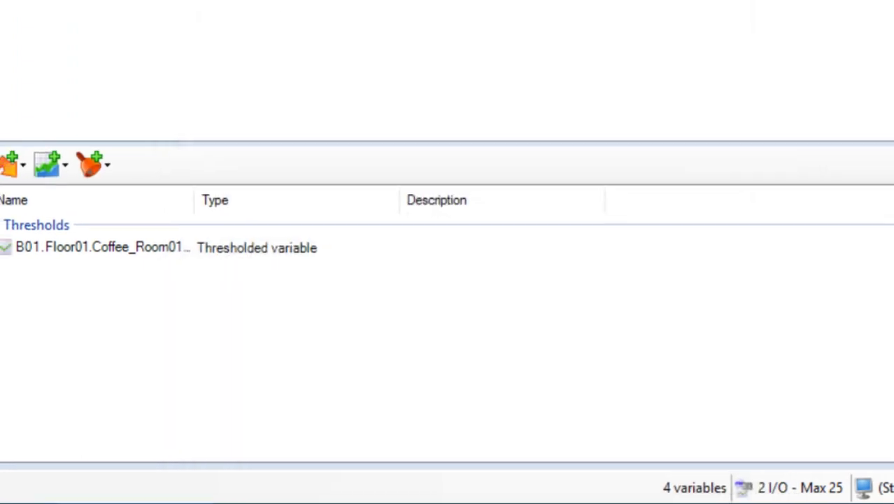
double_click(329, 76)
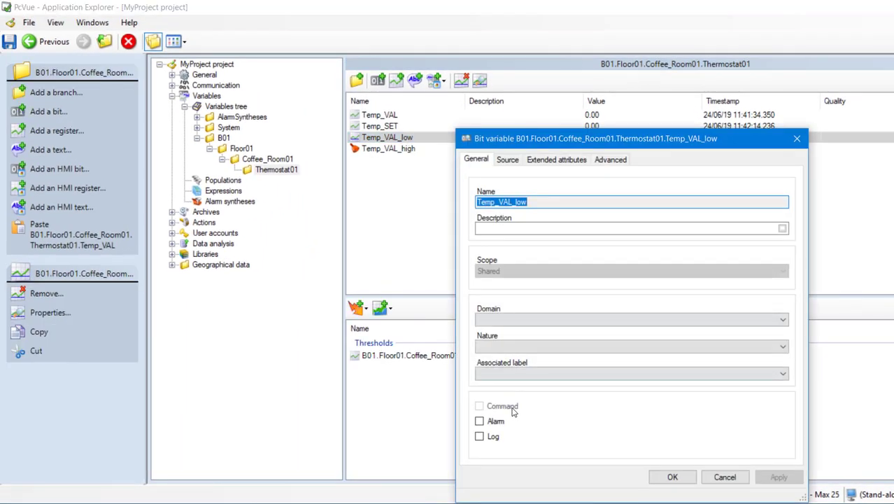
left_click(494, 421)
left_click(673, 477)
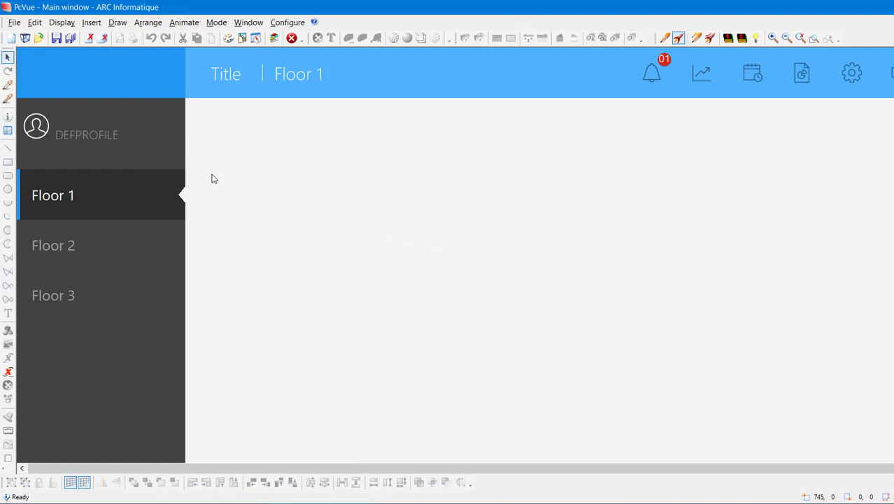
- Create two new blank mimics so that Mimic6 is open
left_click(11, 68)
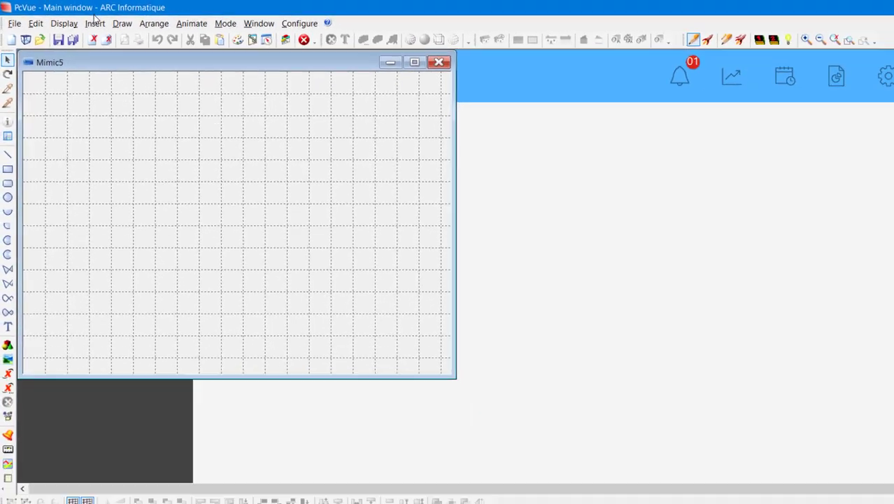
key("ctrl+n")
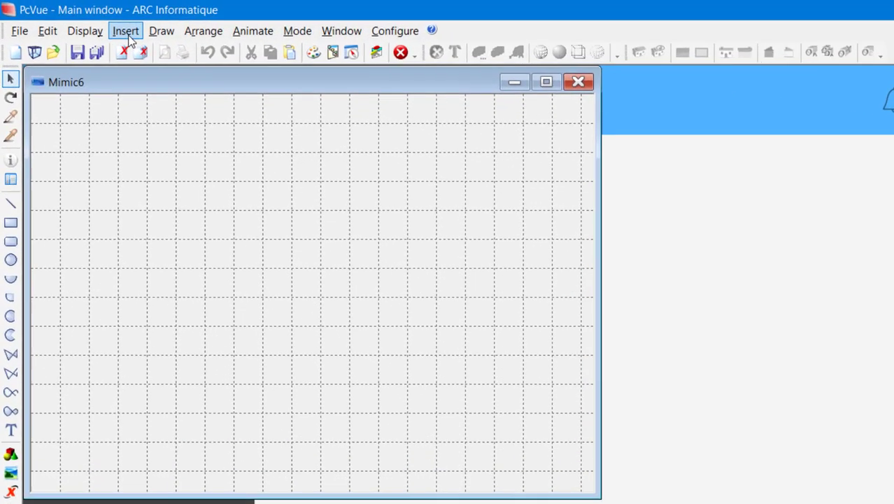
- Insert the SLIDERS_ROUNDED_TYPE1_H_GREEN_ANI symbol from the SLIDERS library into Mimic6
left_click(129, 33)
left_click(158, 56)
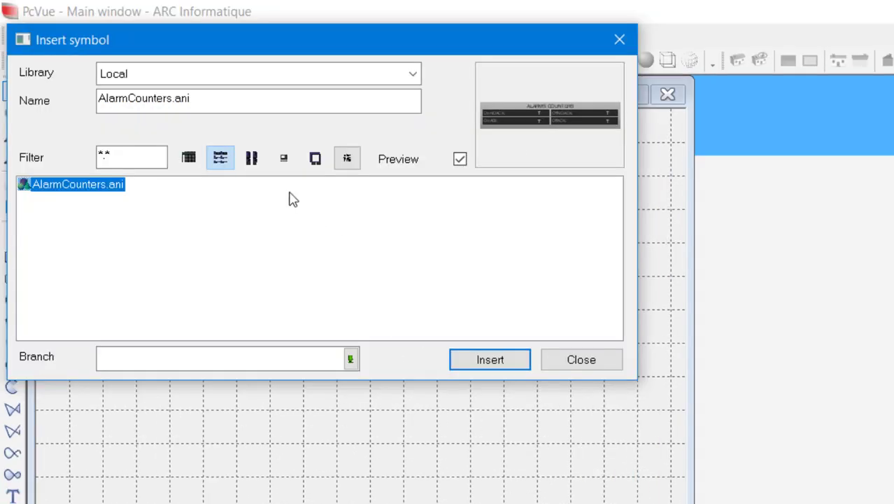
left_click(257, 69)
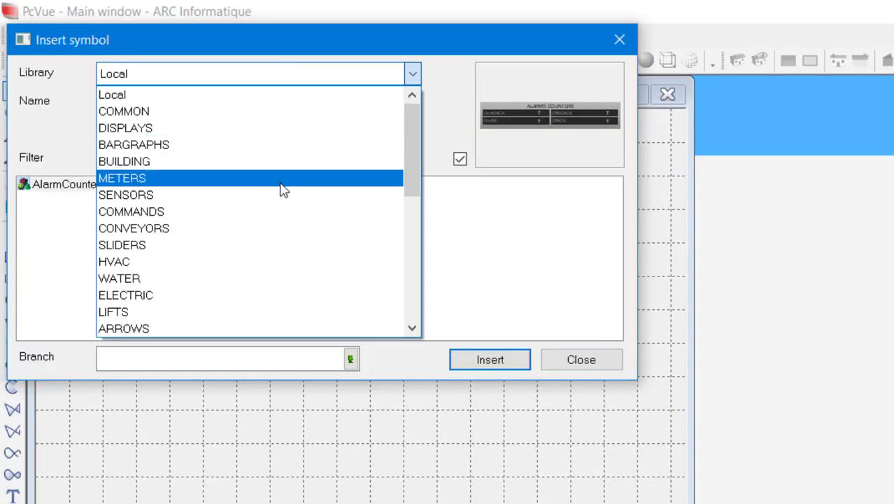
scroll(280, 195, "down", 1)
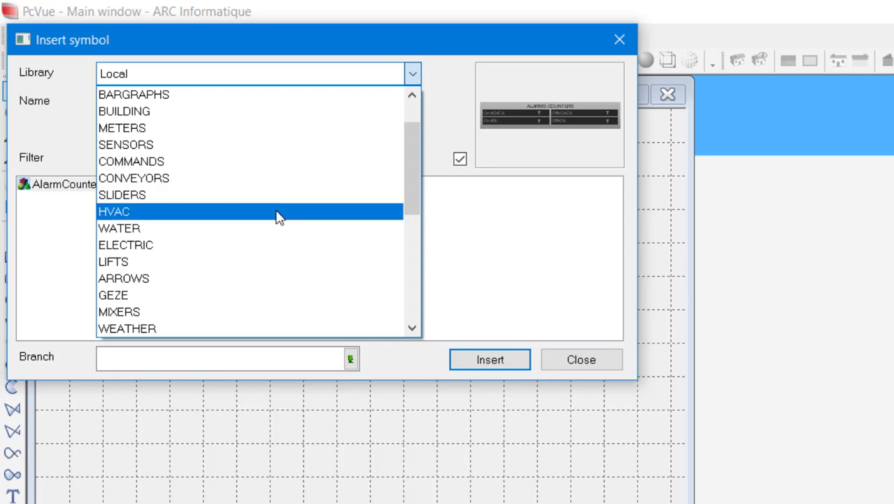
left_click(245, 194)
left_click(195, 200)
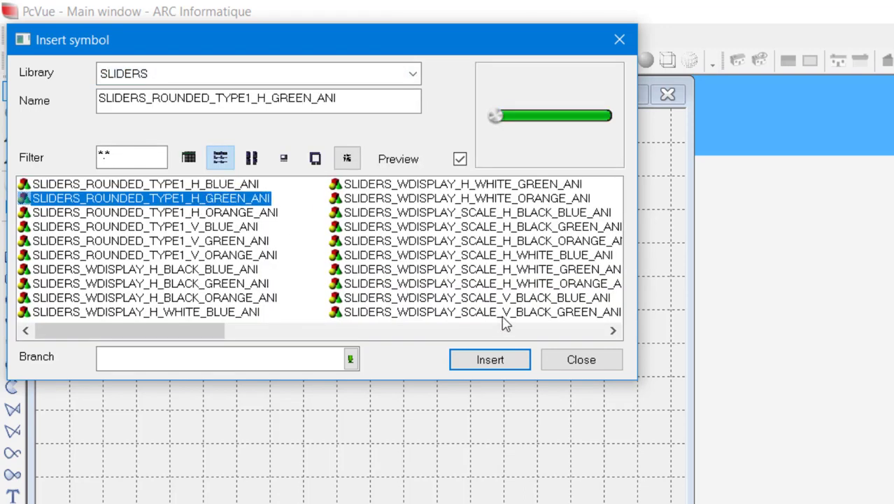
left_click(495, 357)
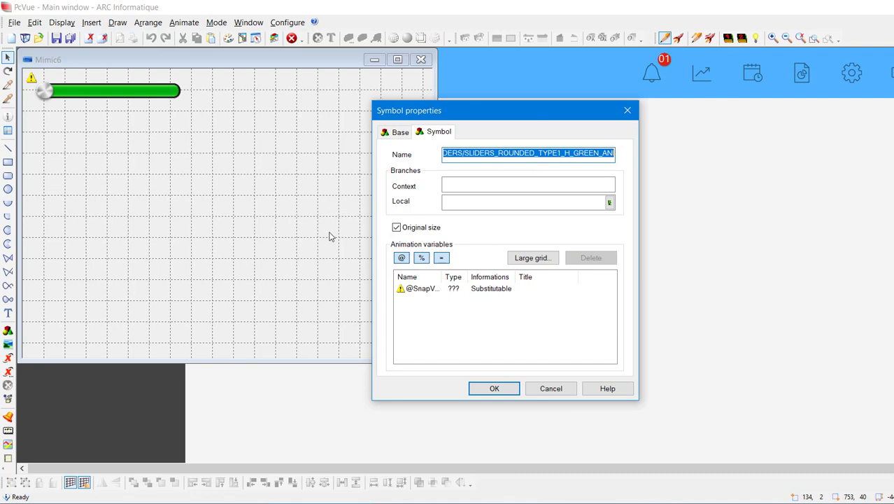
- Bind the slider's animation variable to Thermostat01's Temp_SET and confirm the symbol properties
left_click(438, 289)
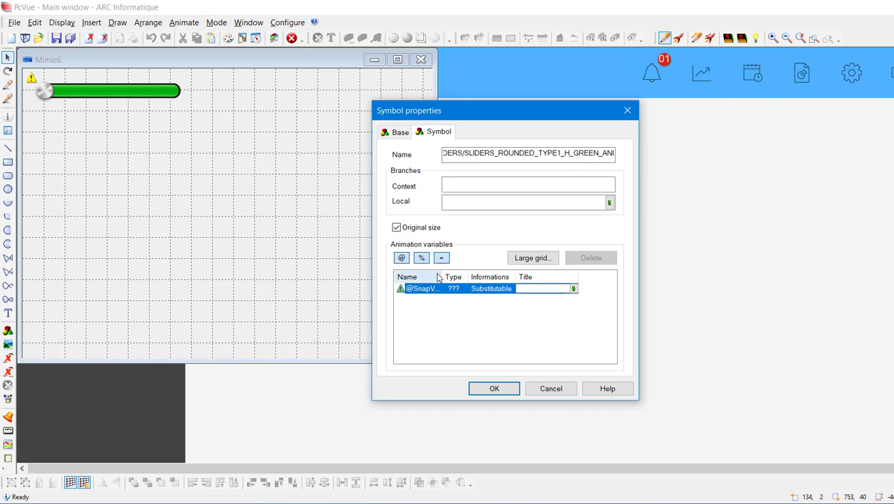
left_click(574, 289)
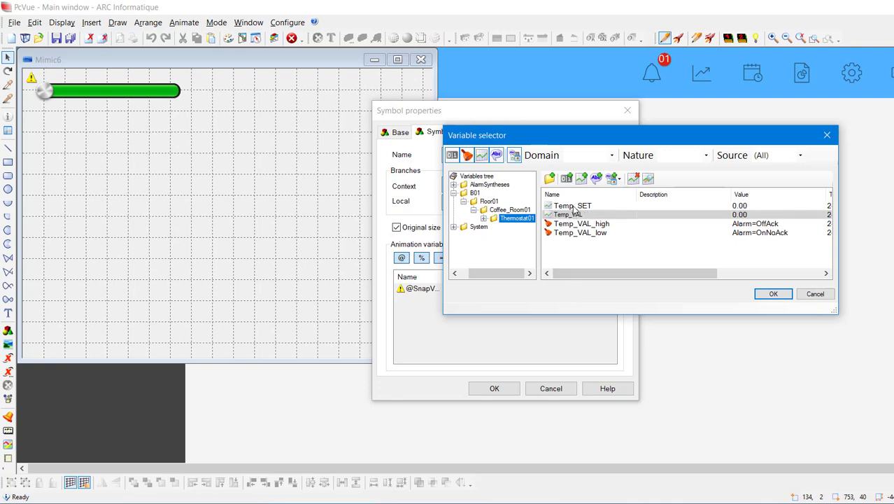
left_click(573, 206)
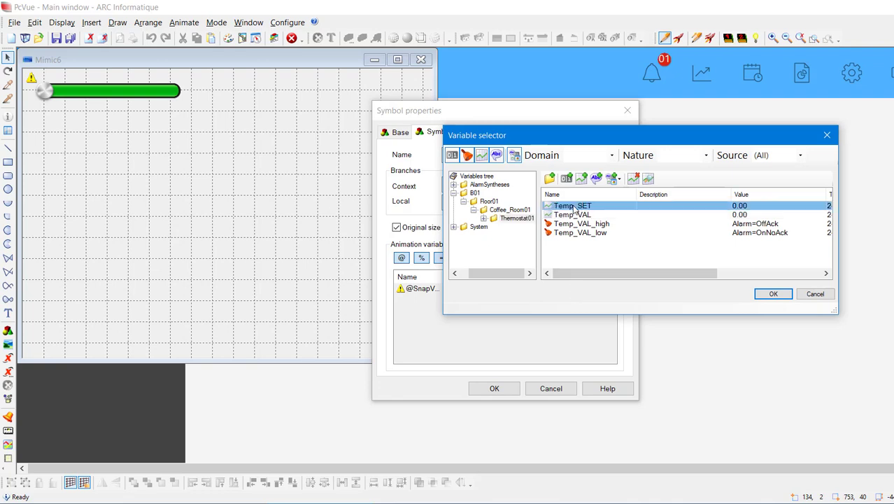
left_click(772, 295)
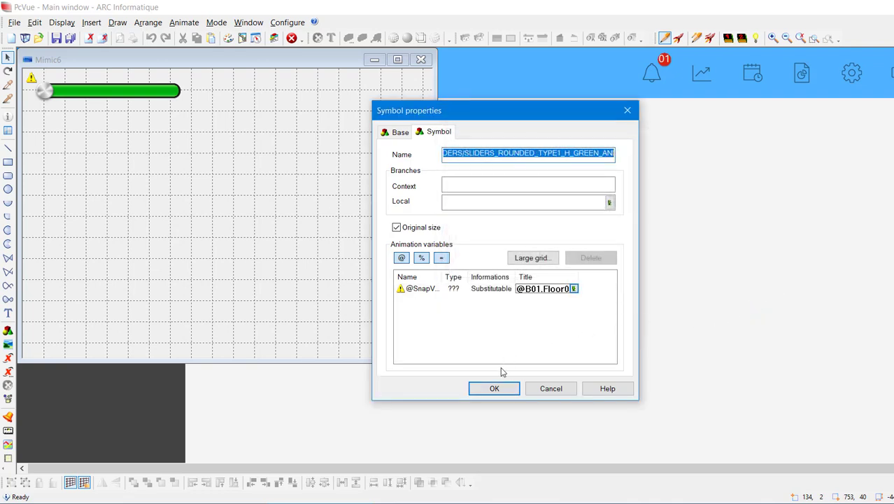
left_click(497, 389)
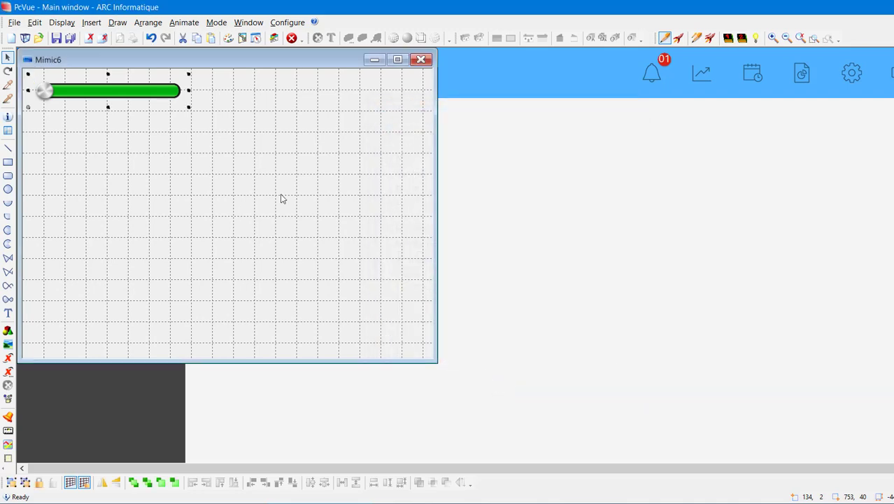
- Move the slider to the centre of Mimic6, test its knob in run mode, then return to design
left_click_drag(105, 90, 210, 176)
left_click(678, 38)
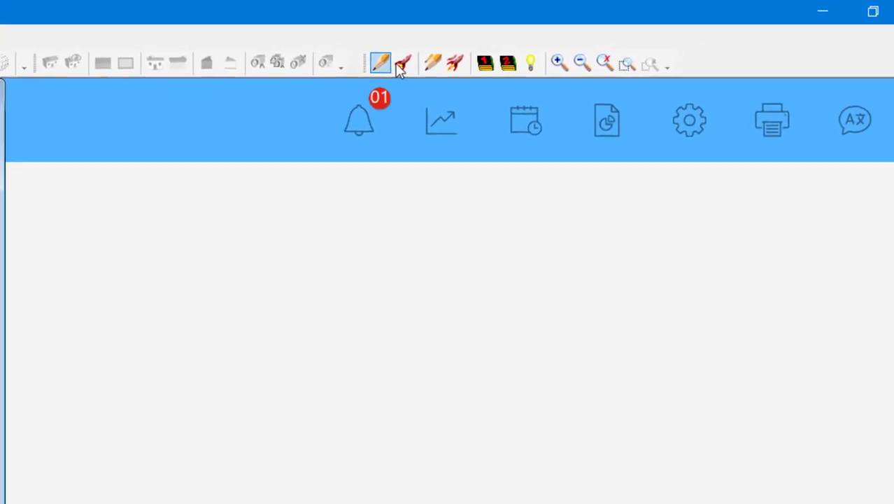
left_click_drag(155, 174, 212, 176)
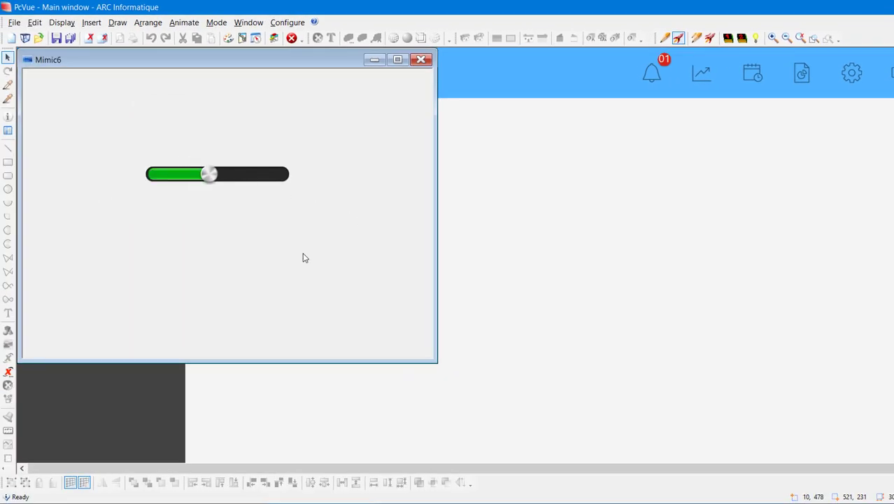
left_click(666, 39)
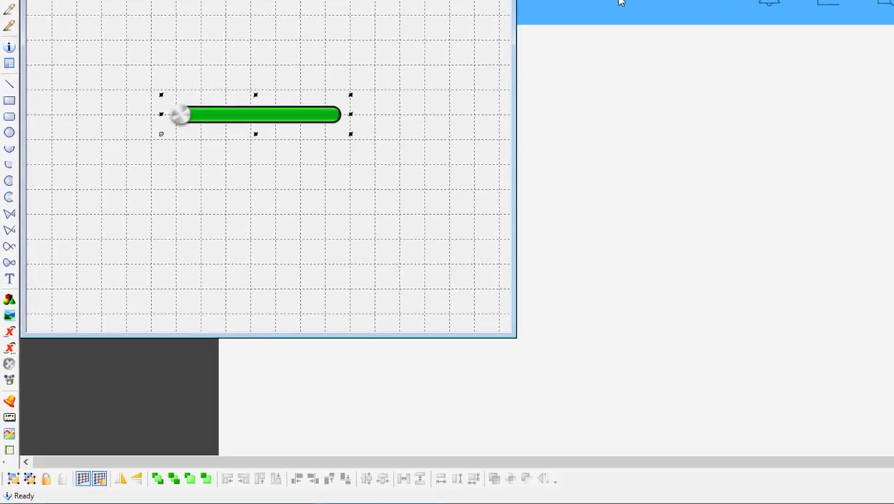
- Add a 'SET TO' text label above the slider
left_click(13, 188)
left_click(180, 15)
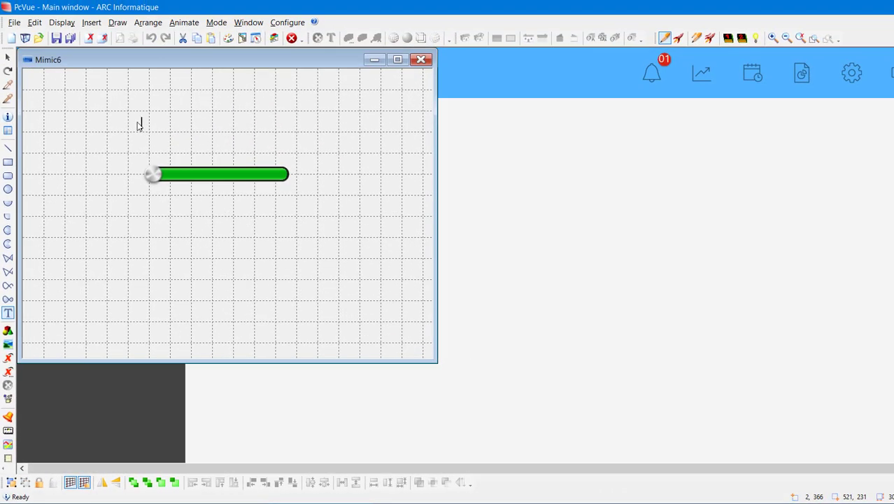
type("SET TO")
key("Escape")
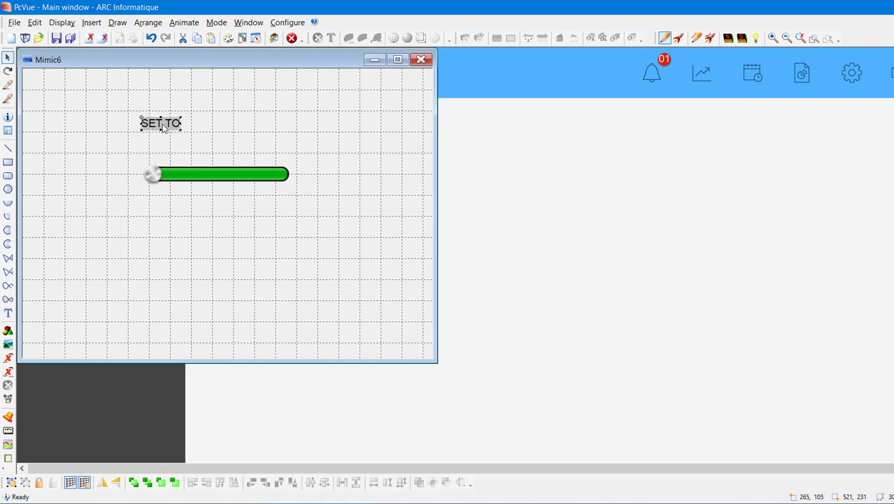
- Set the SET TO label's font to Cambria and enlarge its text box
right_click(166, 125)
left_click(205, 348)
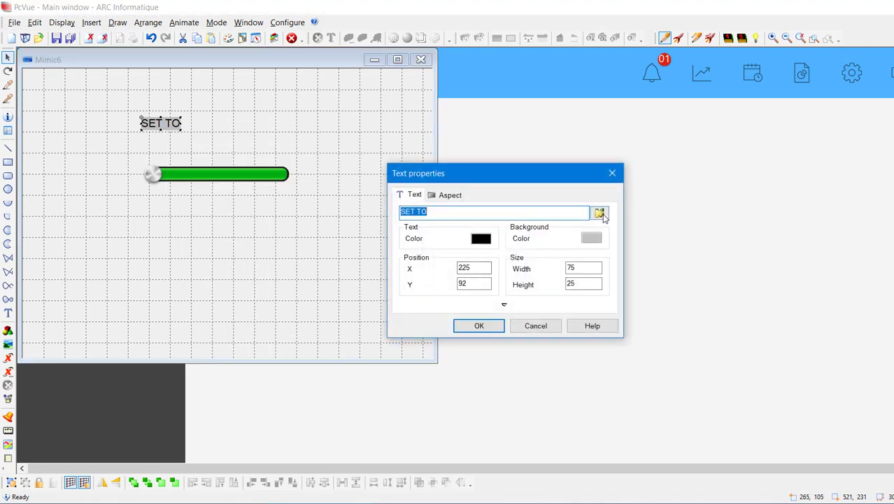
left_click(470, 218)
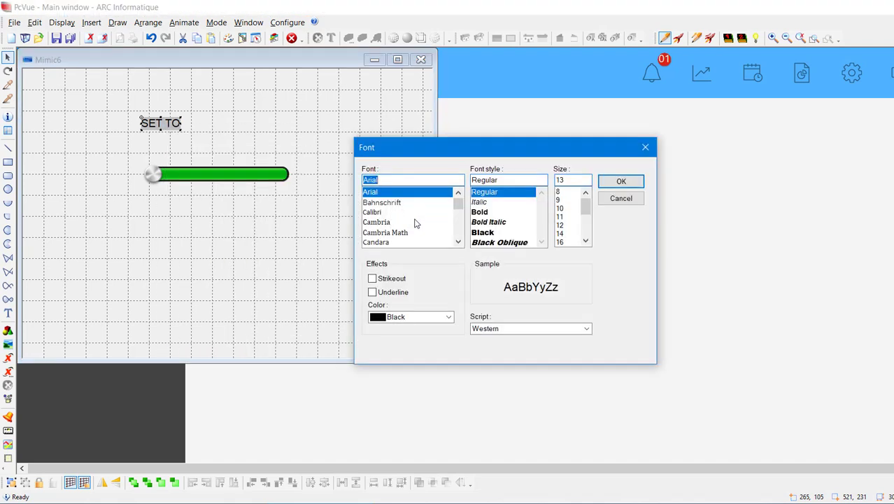
left_click(413, 221)
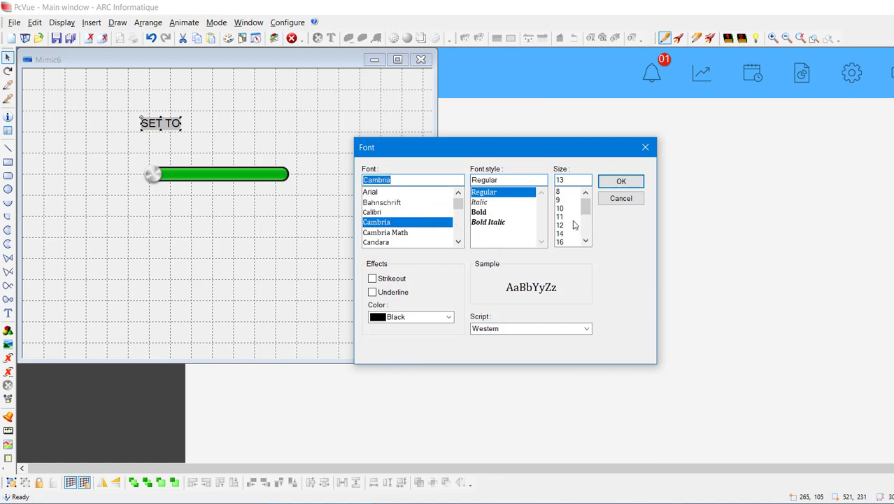
left_click(617, 183)
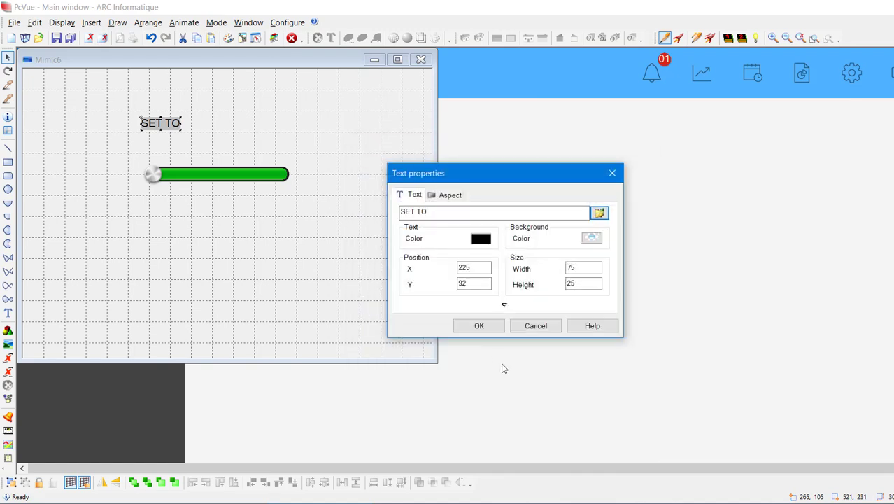
left_click(480, 326)
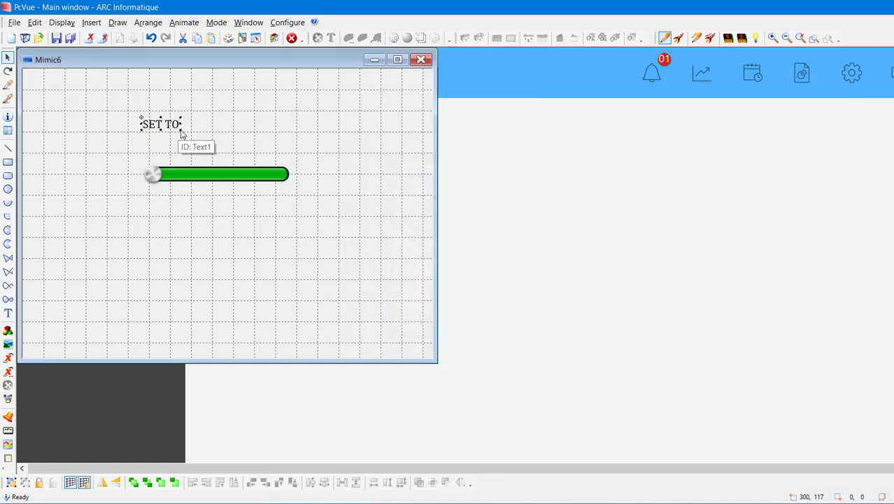
left_click_drag(181, 132, 212, 158)
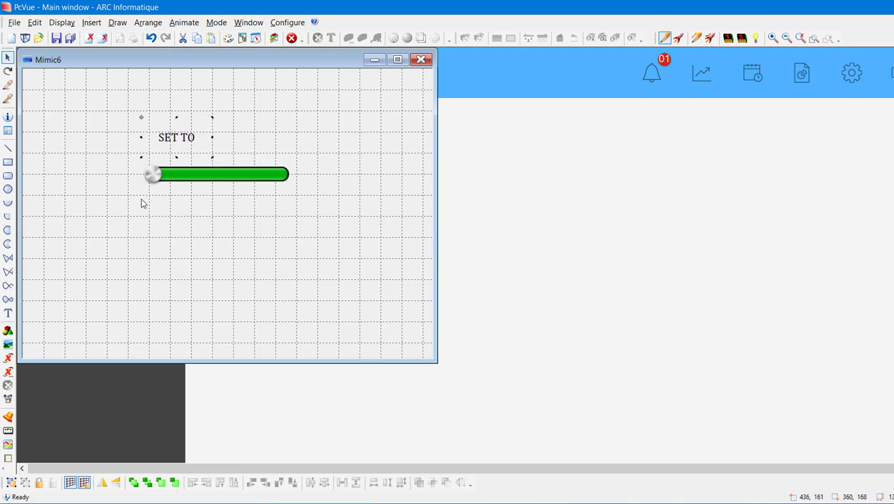
- Add an 'XXXXXXX' placeholder text to the right of SET TO
left_click(7, 313)
left_click(233, 135)
type("XXXXXXX")
key("Escape")
- Animate the placeholder as a Temp_SET display register with format 00.0 ºC
right_click(260, 136)
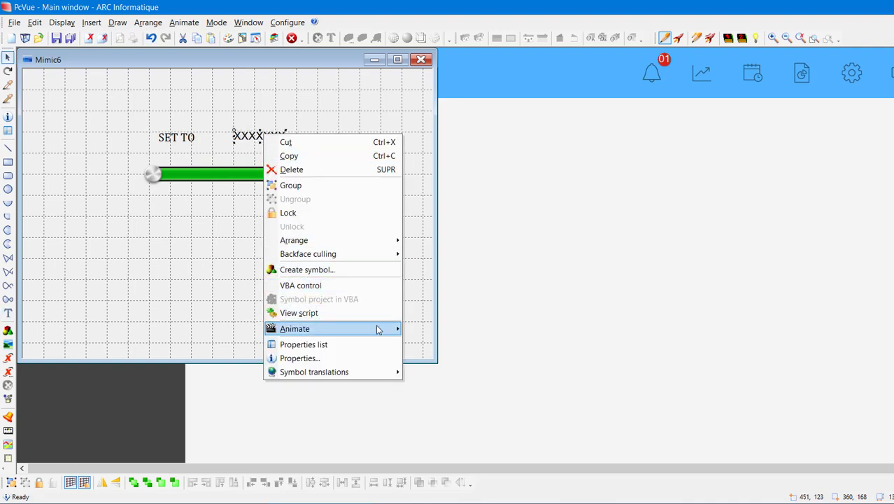
mouse_move(378, 329)
mouse_move(437, 347)
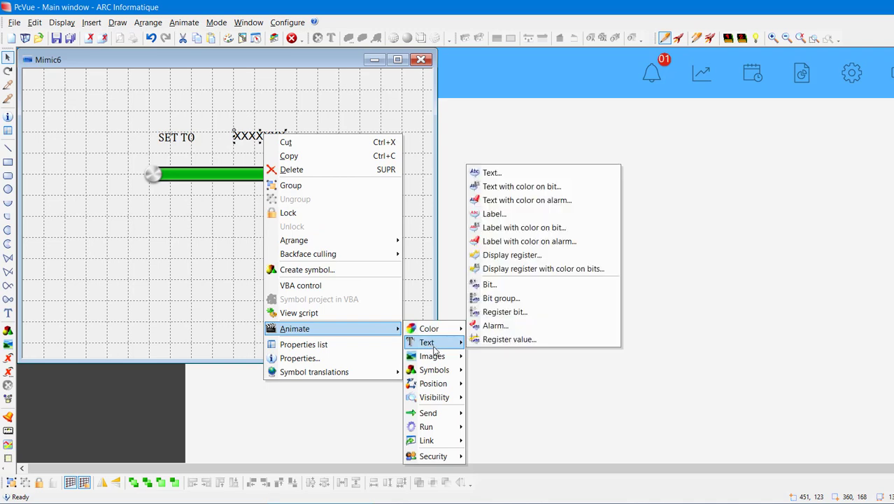
left_click(480, 256)
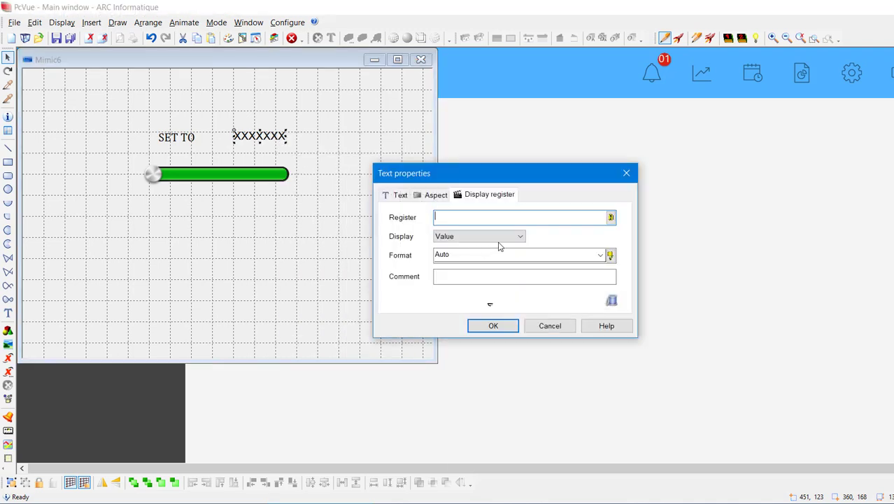
left_click(611, 217)
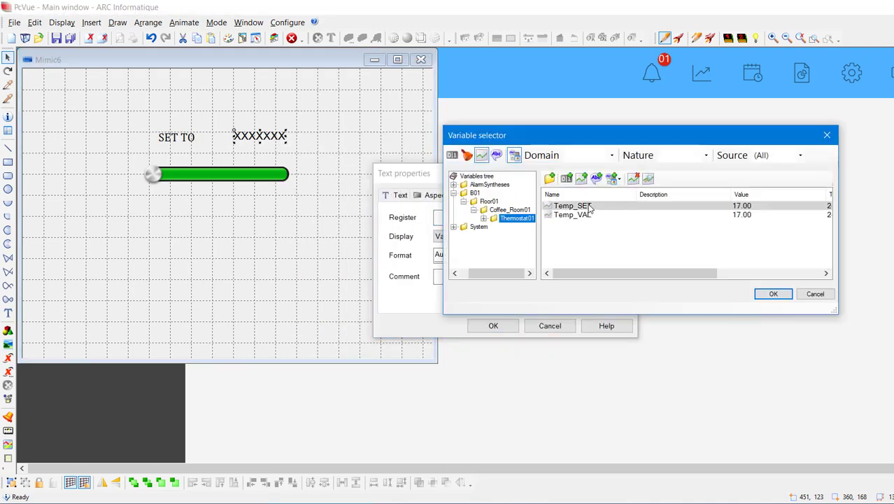
left_click(592, 208)
left_click(774, 294)
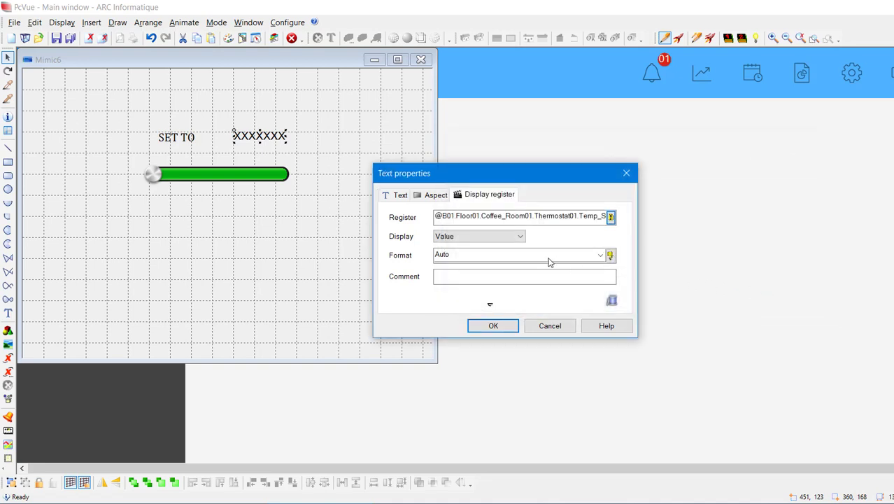
left_click(519, 261)
type("00.0 °C")
- Confirm the display settings, run Mimic6, and drag the slider so the setpoint reads 19.0 ºC
left_click(498, 328)
right_click(342, 175)
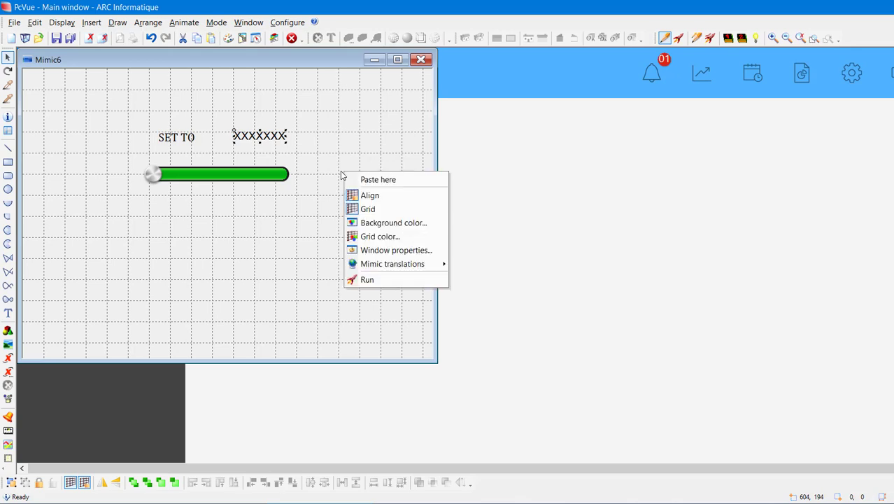
left_click(365, 280)
left_click_drag(219, 174, 226, 176)
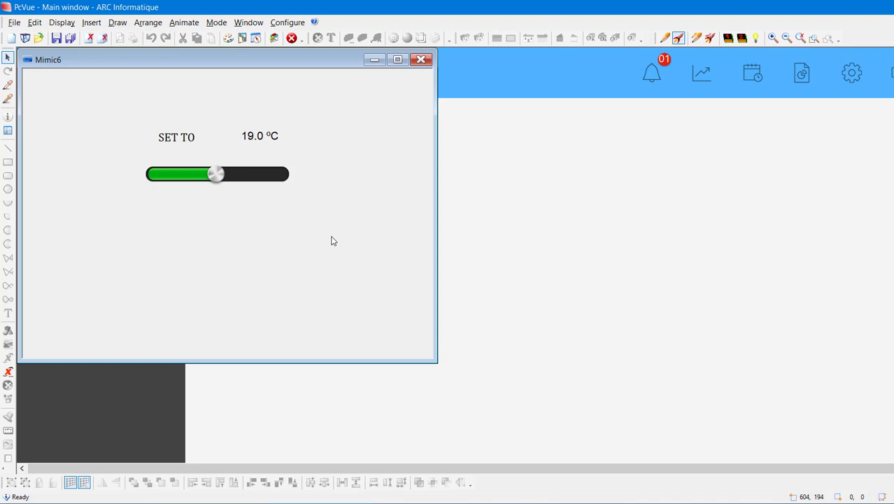
- Open a second Mimic6 window, move it right, and switch Mimic6:1 back to design mode
right_click(219, 62)
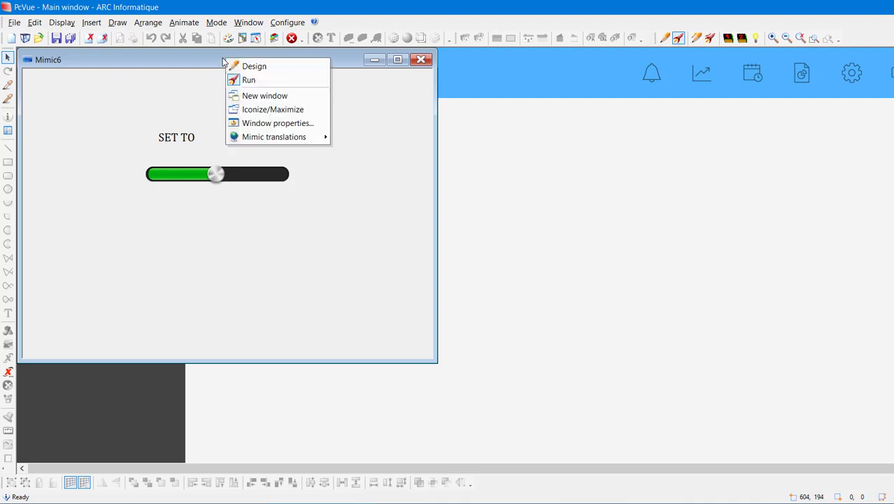
left_click(265, 95)
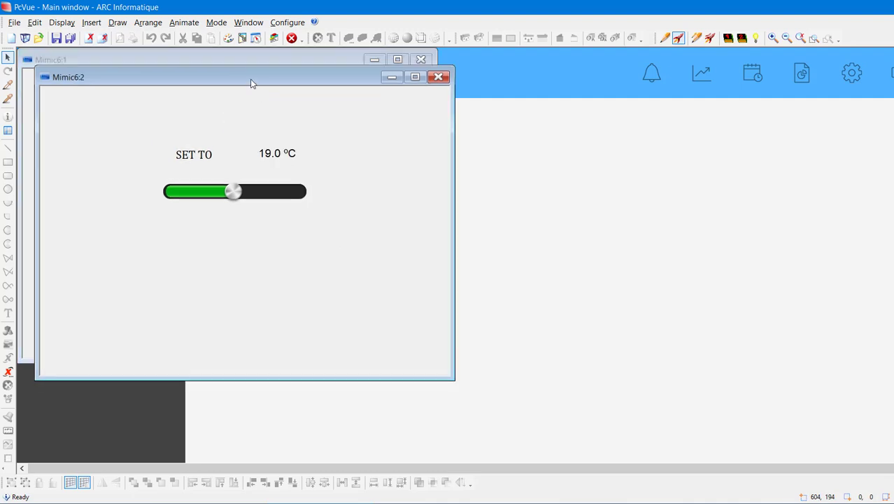
left_click_drag(250, 82, 728, 59)
left_click(246, 76)
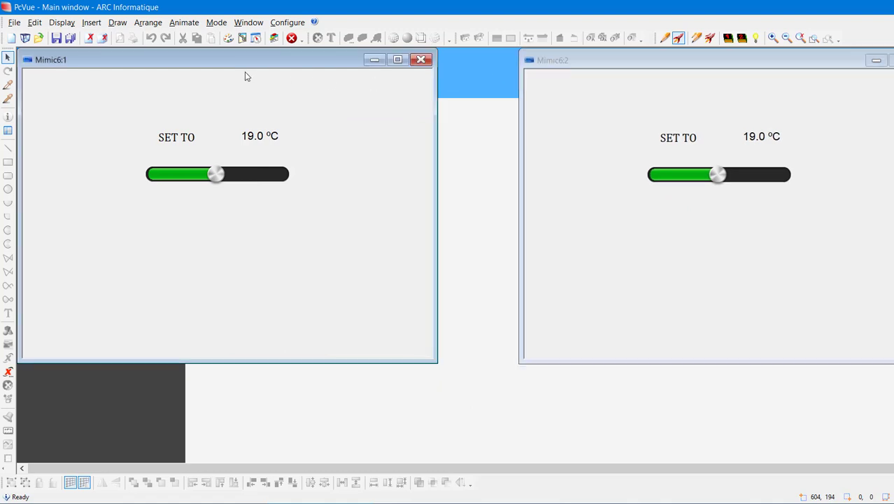
right_click(246, 76)
left_click(255, 165)
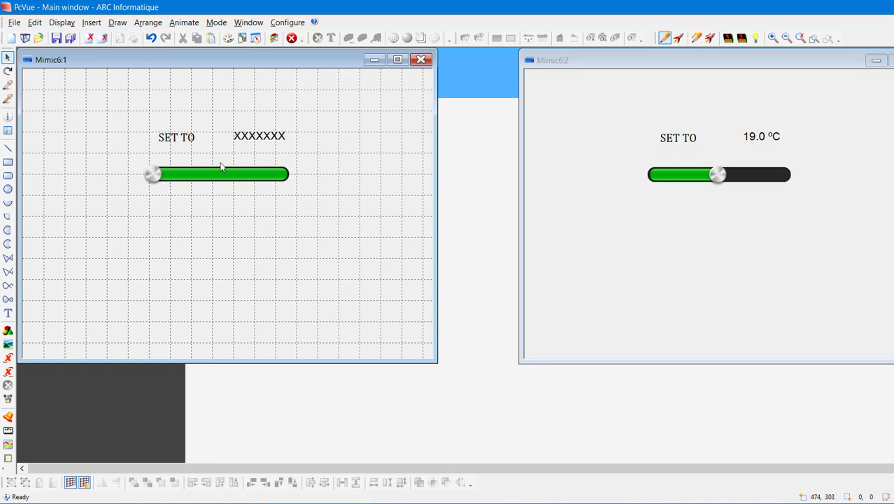
- Copy the SET TO label and XXXXXXX display and paste the pair below the slider
left_click_drag(138, 112, 310, 150)
right_click(255, 138)
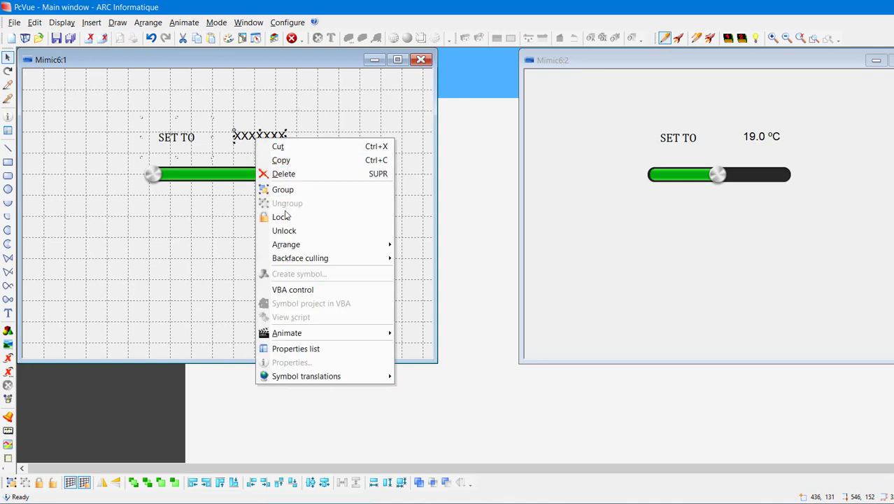
left_click(251, 175)
right_click(215, 260)
left_click(240, 261)
left_click_drag(240, 262, 180, 261)
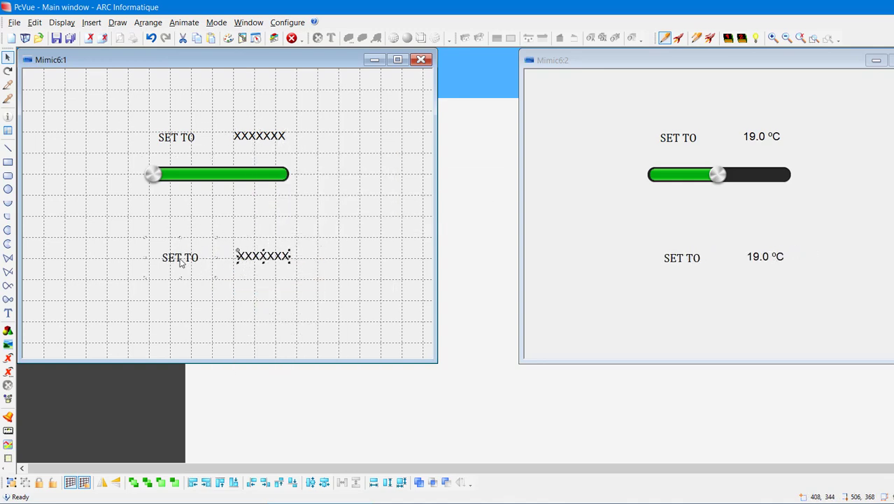
left_click(333, 290)
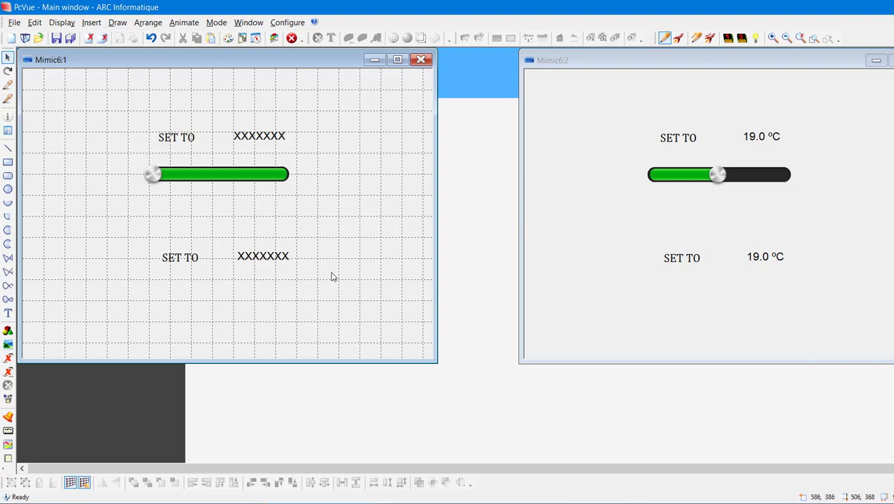
- Bring up the Graphic explorer panel and dock it beside the Mimic6 mimic
left_click(62, 22)
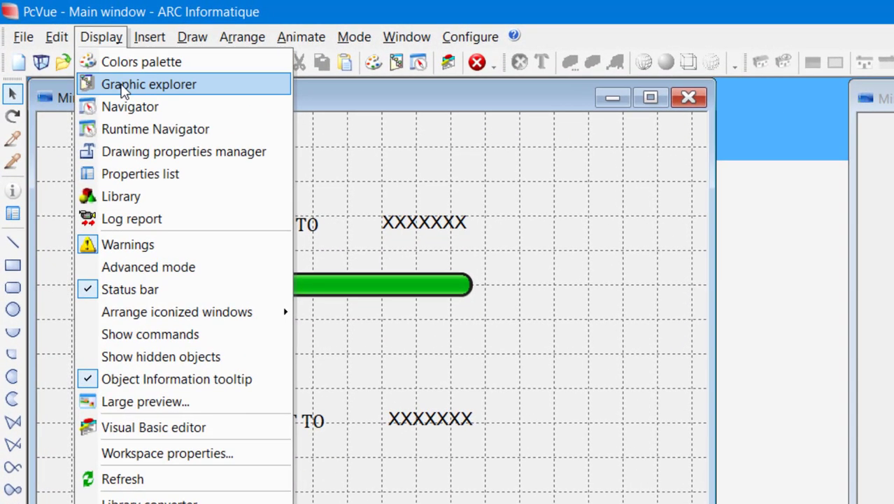
left_click(148, 84)
left_click_drag(195, 48, 893, 79)
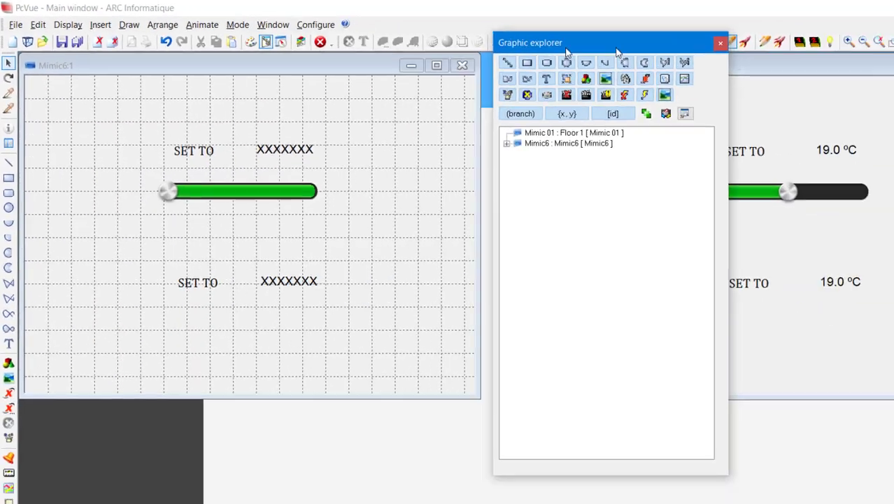
left_click_drag(578, 51, 552, 36)
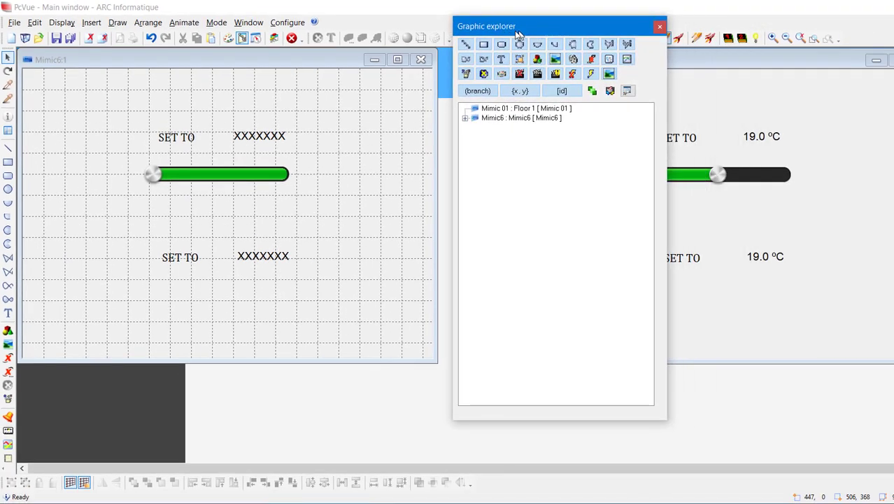
left_click_drag(518, 34, 514, 34)
- Change the second SET TO label (Text3) to MEASURED TEMPERATURE
left_click(462, 117)
left_click(504, 156)
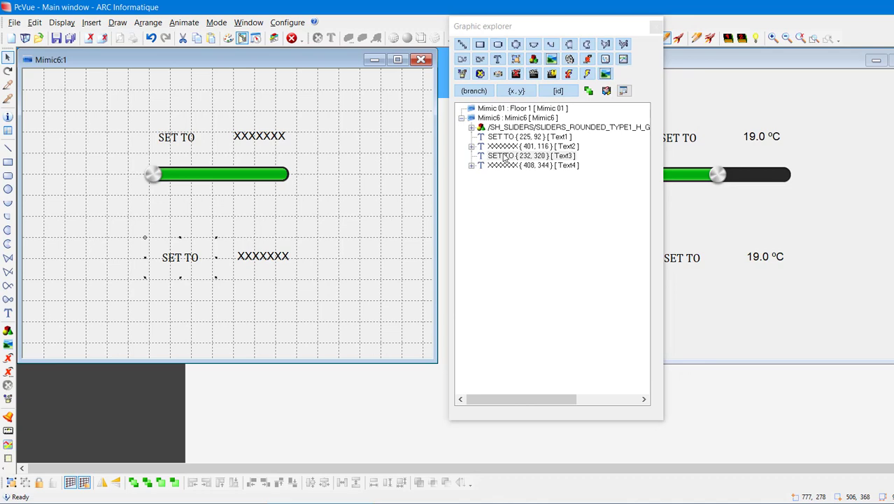
double_click(503, 156)
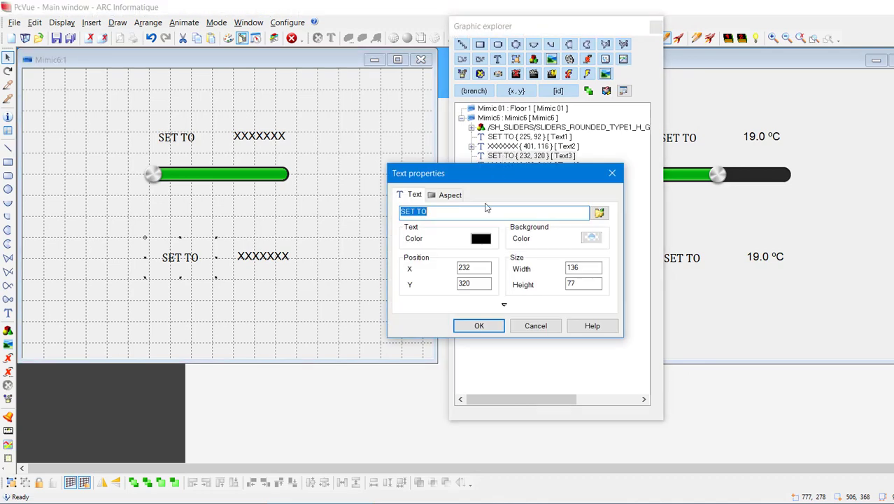
type("MEASURED TEMPERATURE")
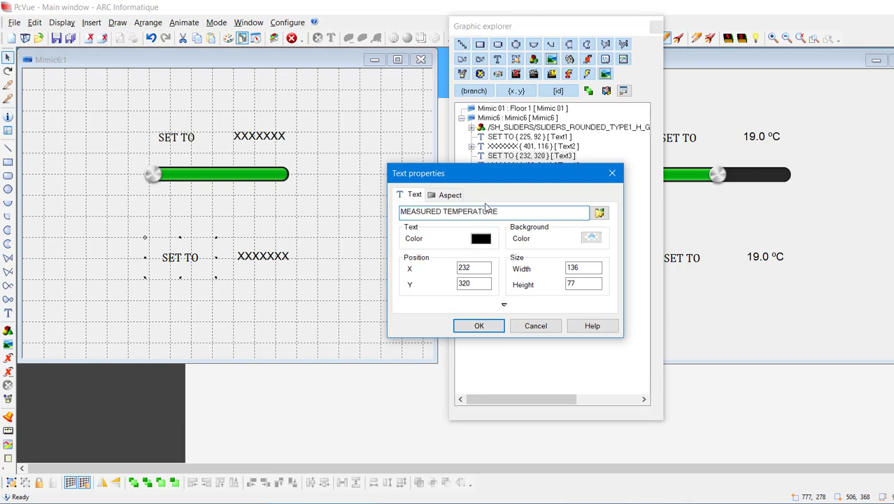
left_click(487, 329)
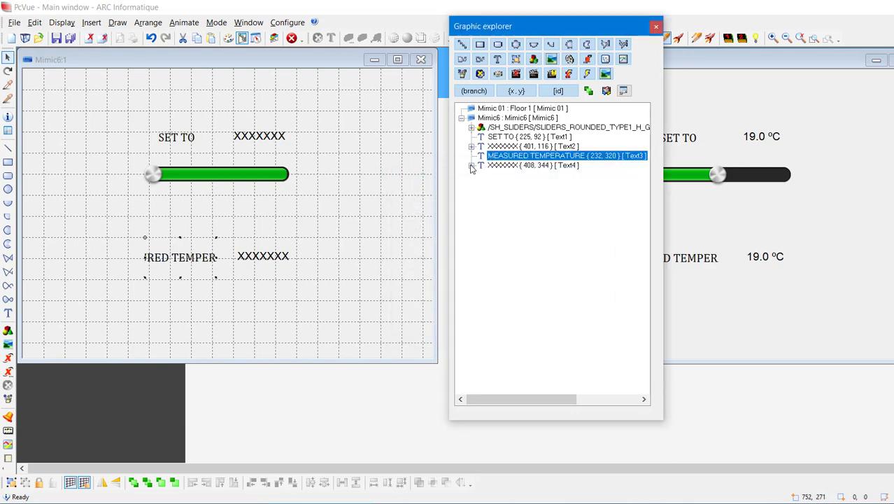
- Point Text4's display register to the Temp_VAL variable
left_click(472, 166)
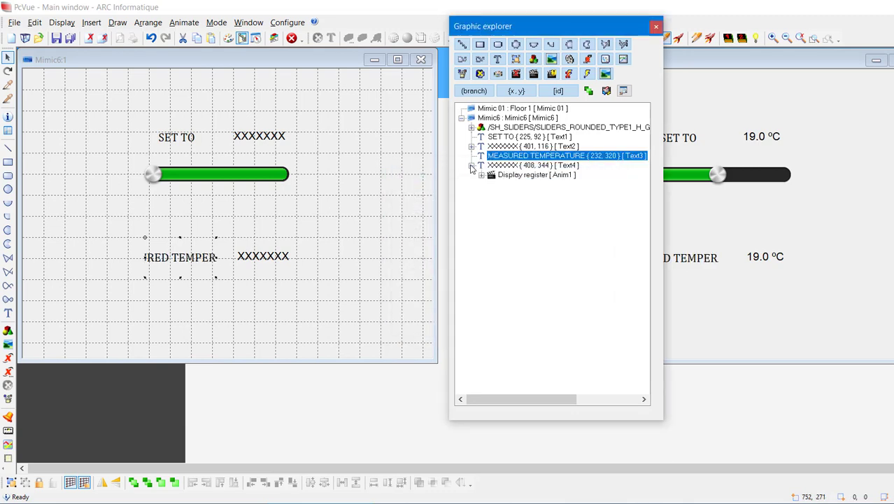
double_click(505, 176)
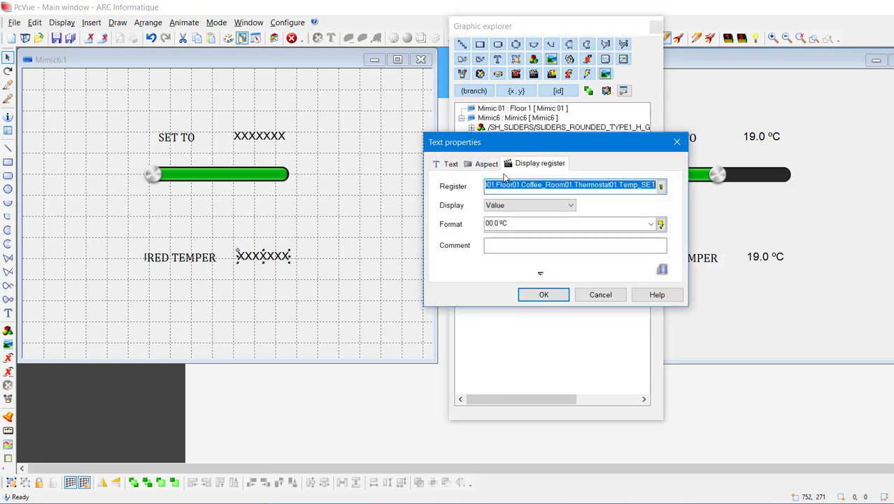
left_click(662, 185)
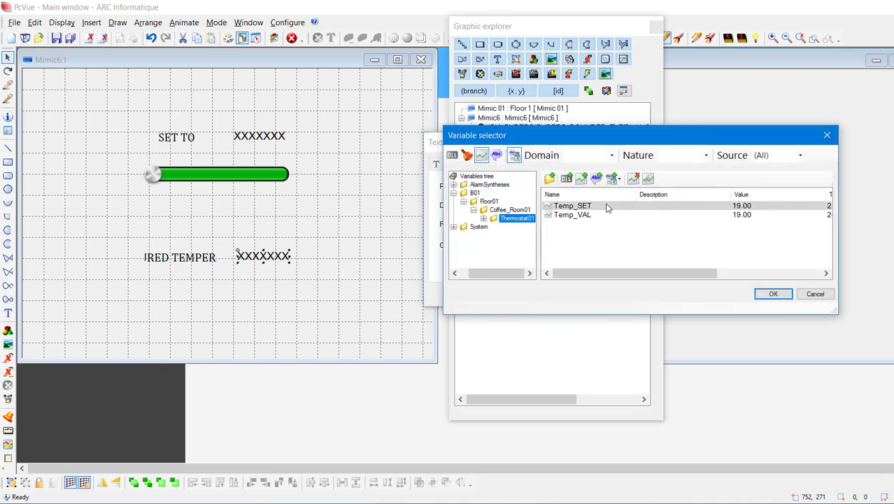
left_click(587, 216)
- Confirm Temp_VAL as the displayed register and reposition the thermostat objects on the mimic
left_click(773, 294)
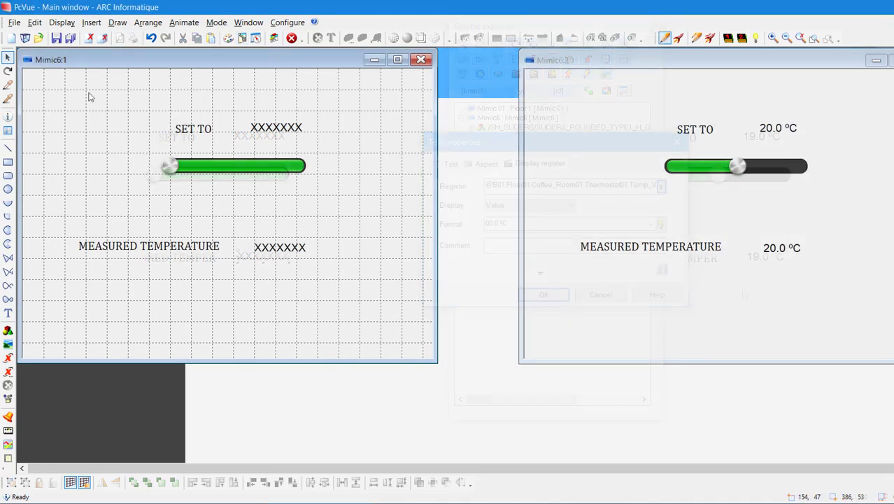
left_click_drag(60, 100, 380, 290)
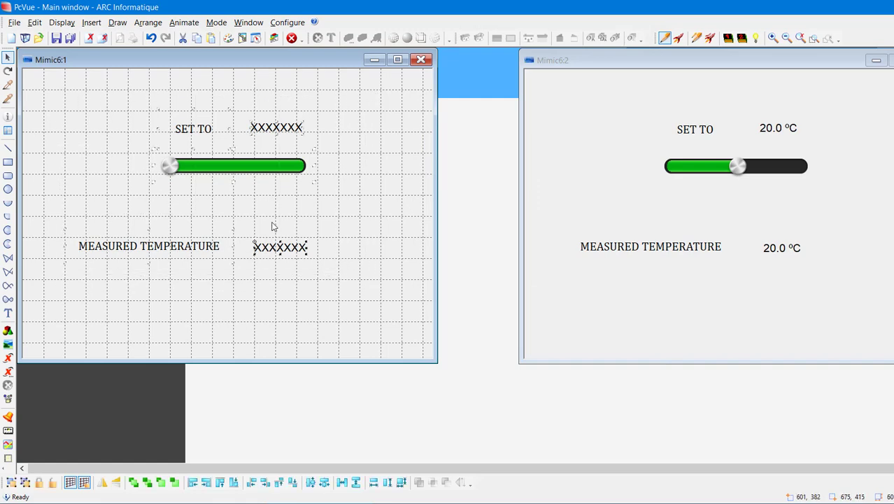
left_click_drag(244, 170, 395, 254)
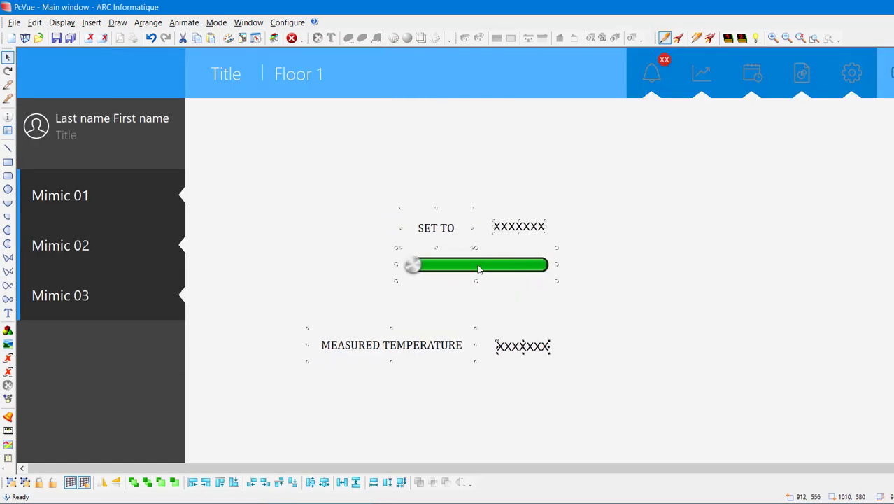
left_click_drag(475, 261, 427, 199)
left_click(630, 250)
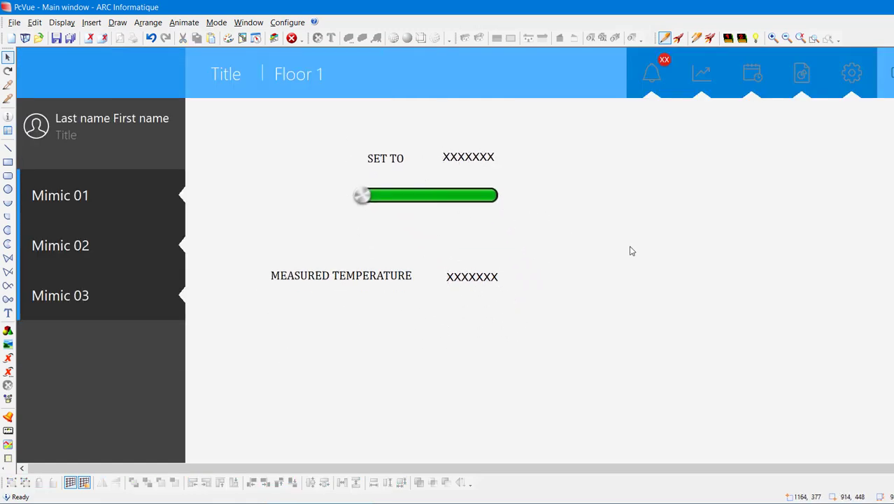
- Run the project live and lower the setpoint slider to about 14.4
left_click(679, 37)
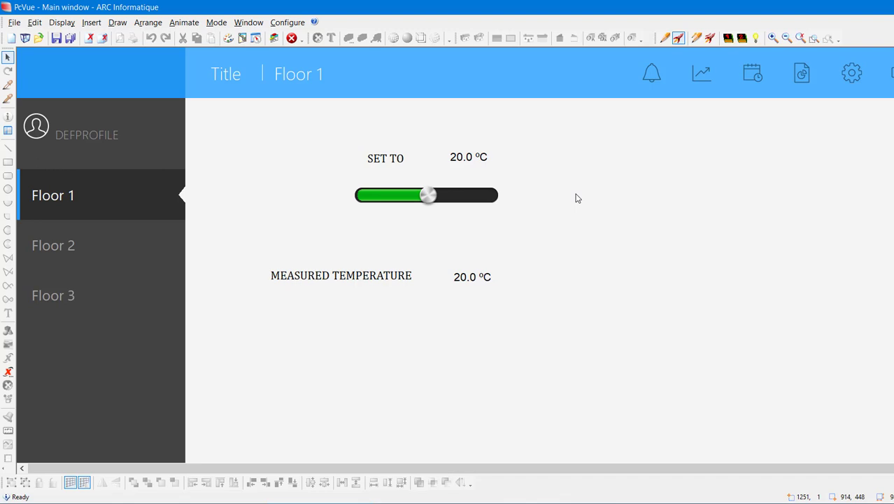
left_click(425, 197)
left_click_drag(423, 198, 408, 196)
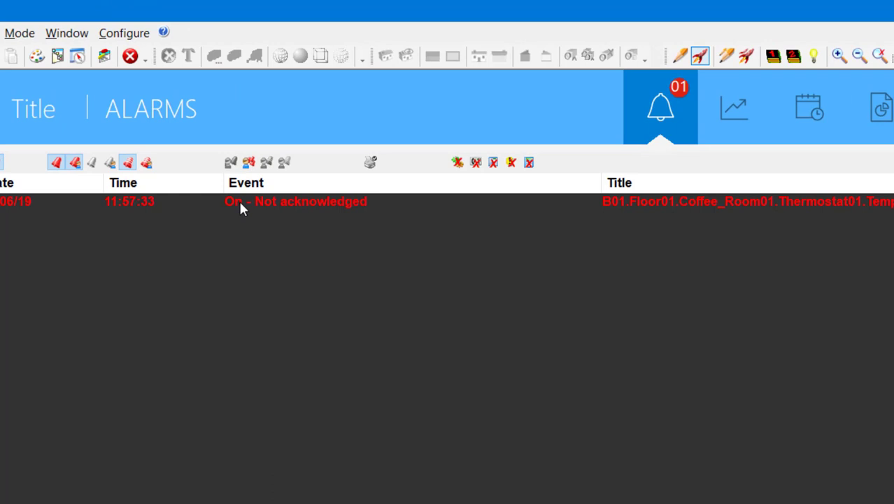
- Acknowledge the Thermostat01 Temp_VAL_low alarm row, then go to the TRENDS page
left_click(239, 203)
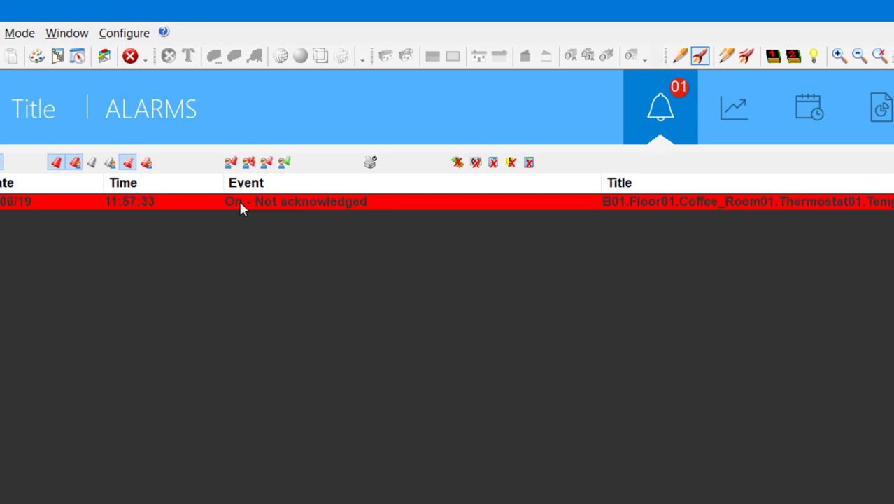
left_click(232, 165)
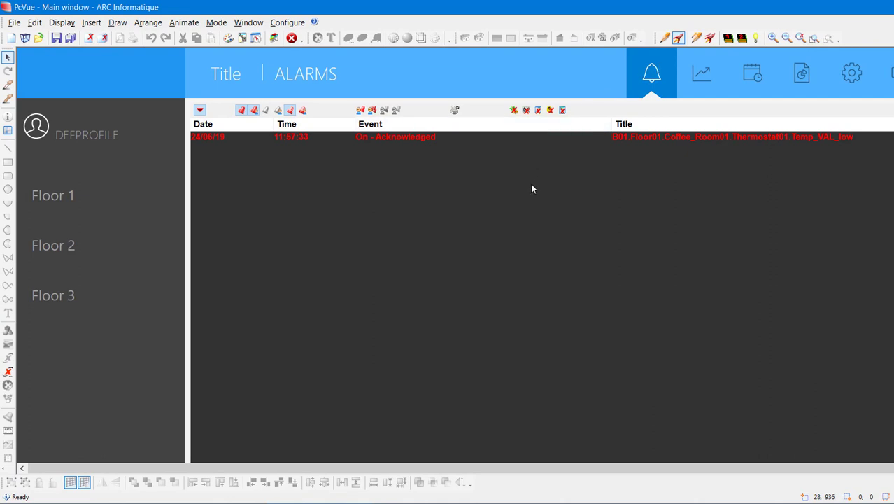
left_click(702, 76)
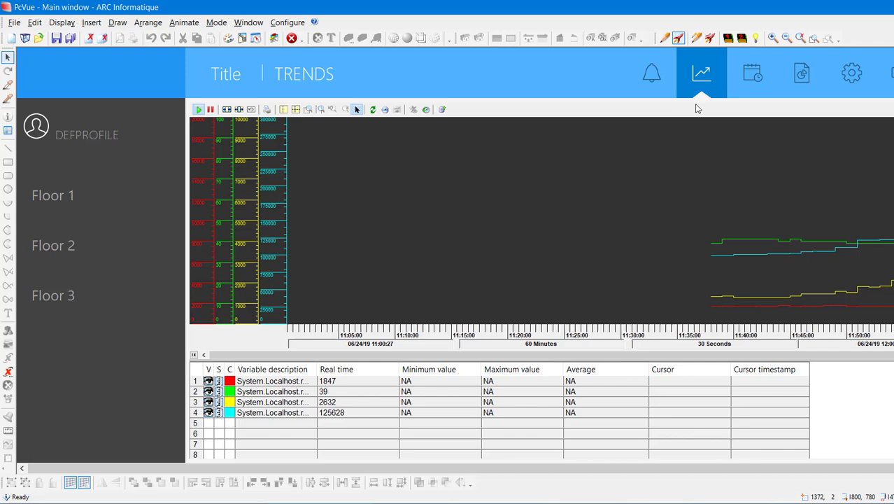
- In design mode, assign Temp_VAL as curve 5 of the trend chart
left_click(665, 38)
double_click(606, 202)
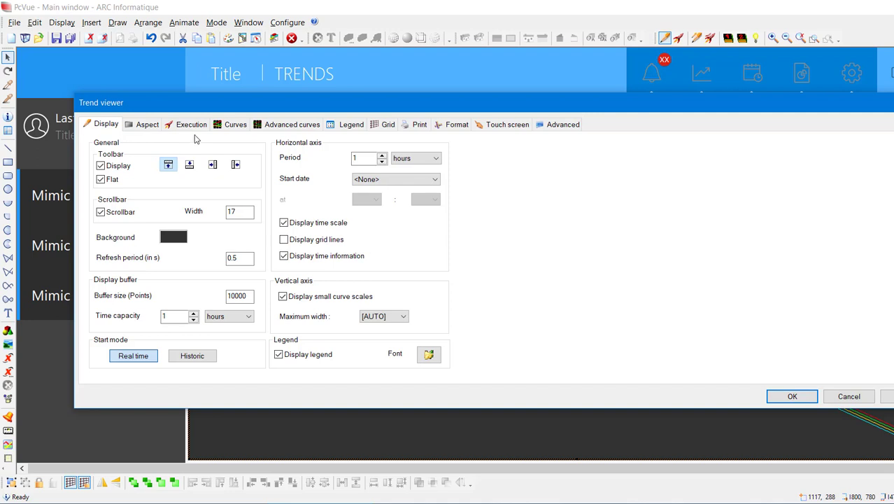
left_click(223, 129)
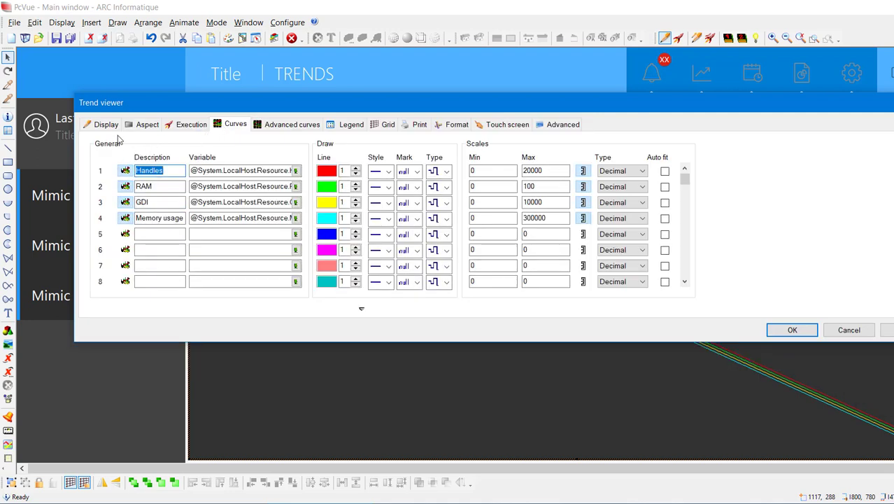
left_click(126, 173)
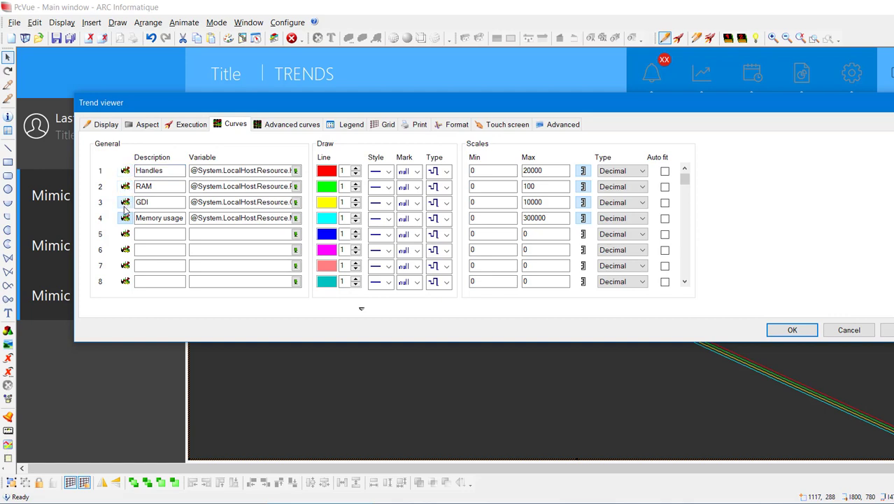
left_click(296, 235)
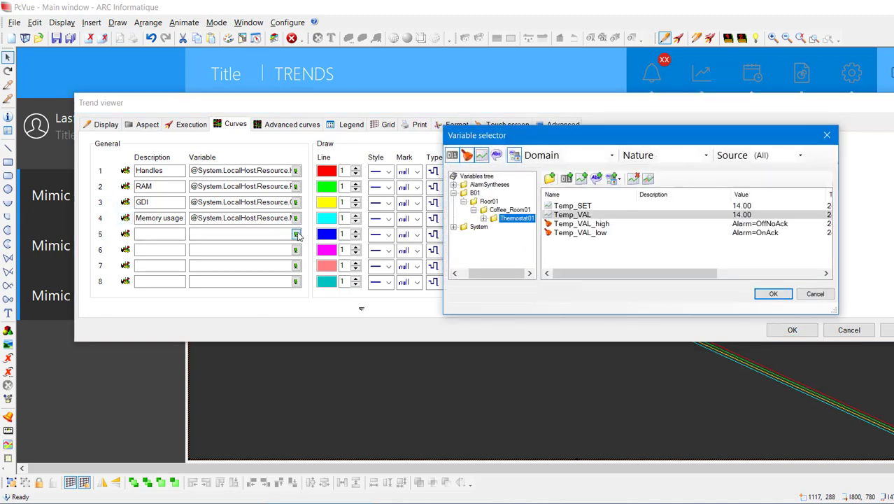
double_click(571, 216)
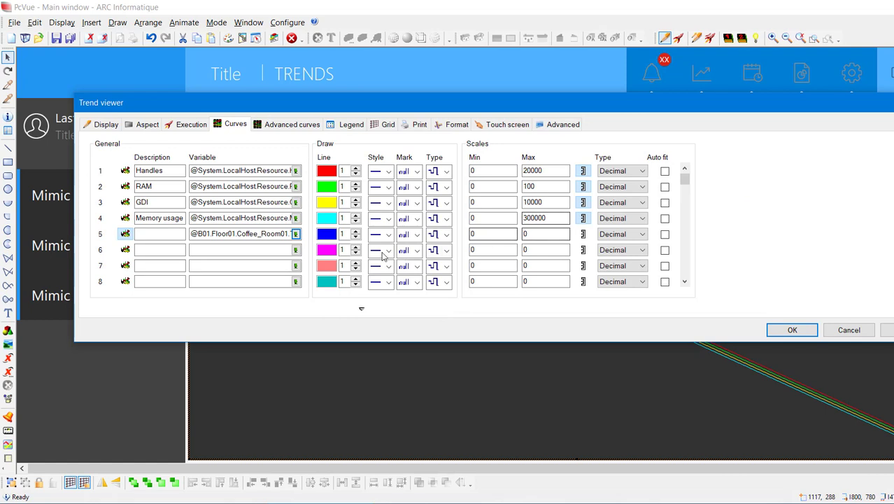
- Draw curve 5 in white with its own auto-fitted vertical scale
left_click(323, 236)
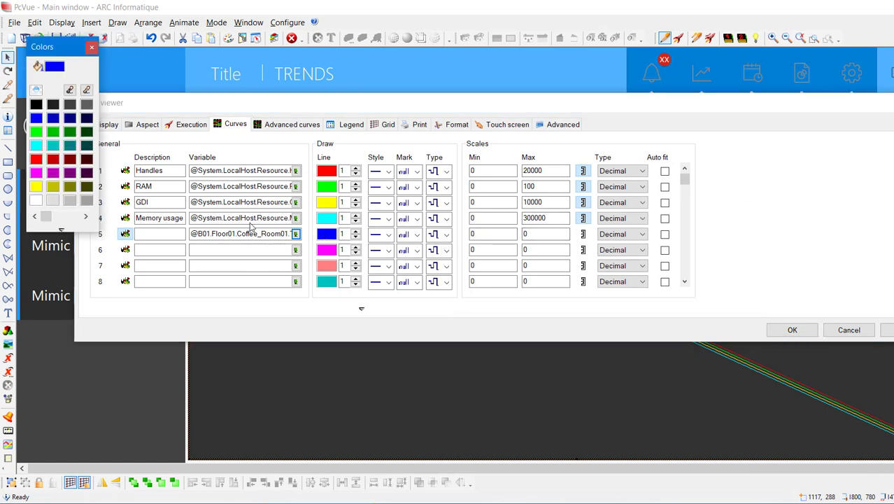
left_click(35, 200)
left_click(91, 46)
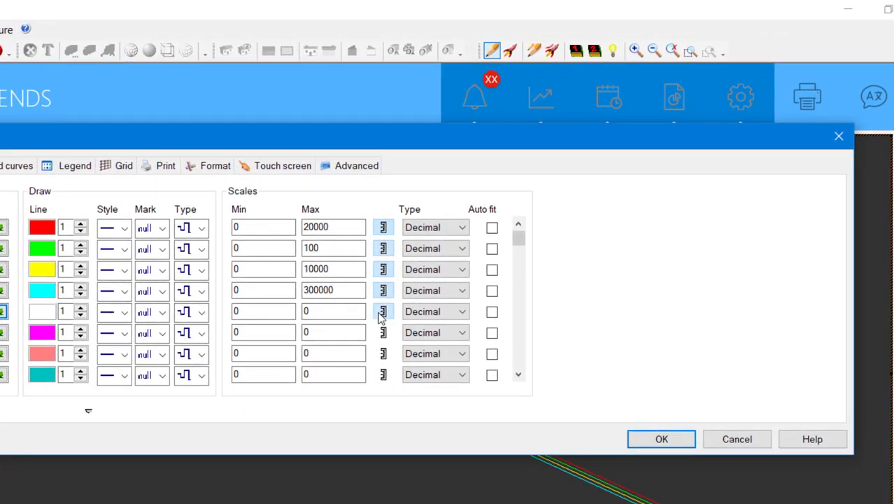
left_click(383, 311)
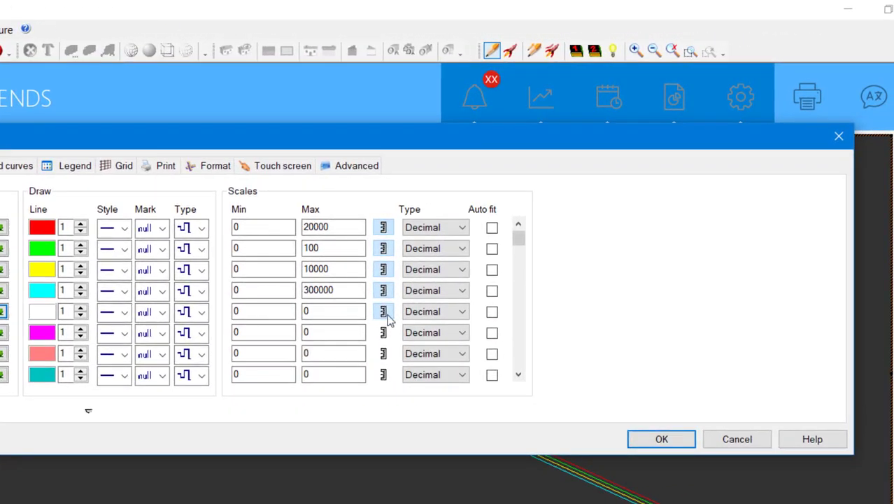
left_click(492, 312)
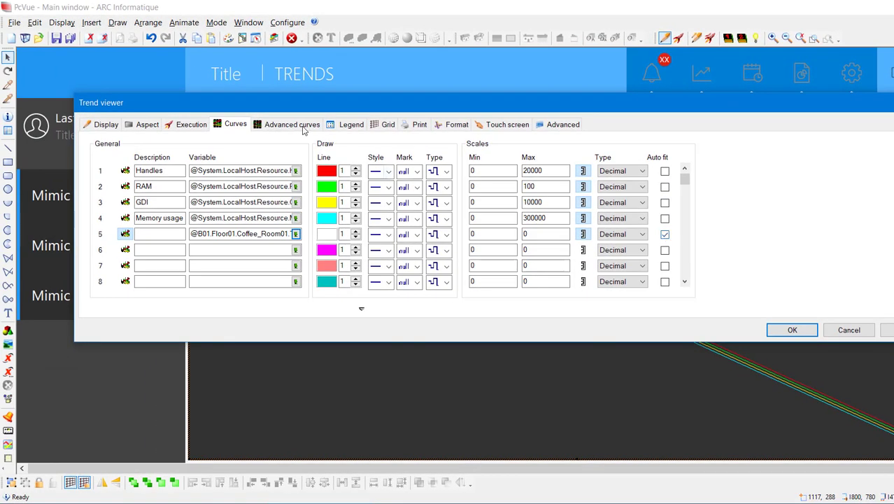
left_click(291, 125)
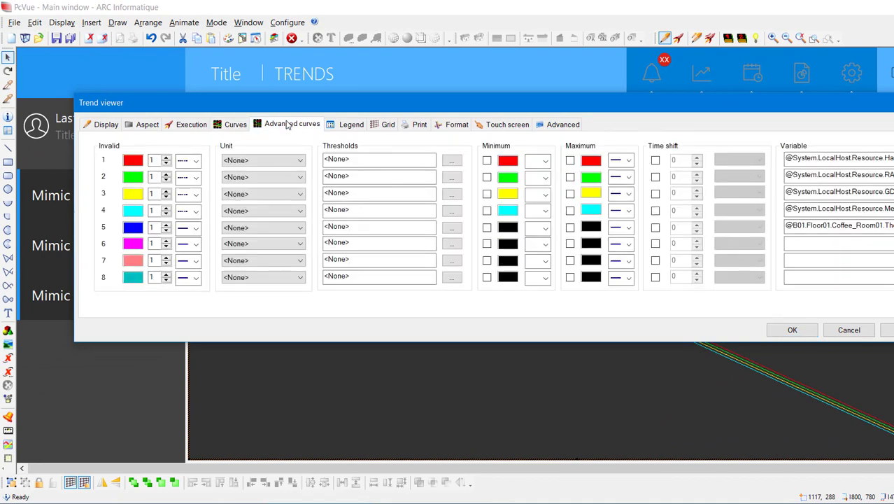
- Give curve 5 automatic thresholds with lines at high 22 and low 18, and apply
left_click(454, 231)
left_click(625, 177)
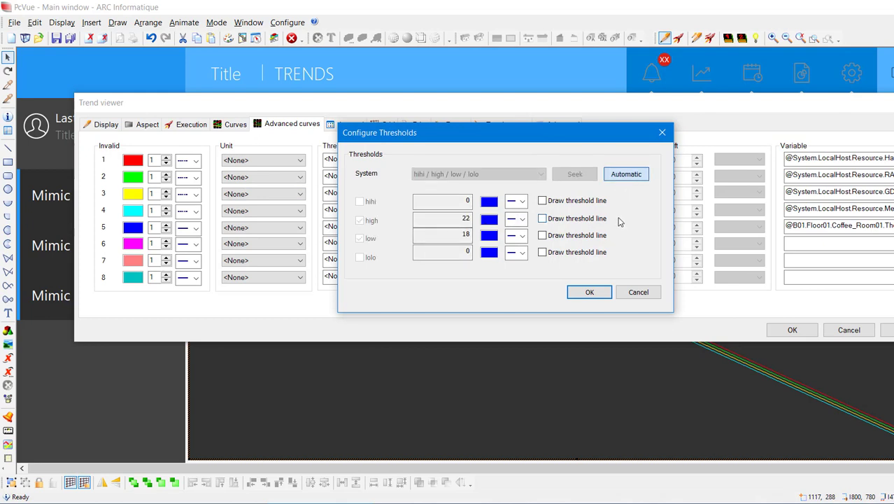
left_click(571, 219)
left_click(557, 235)
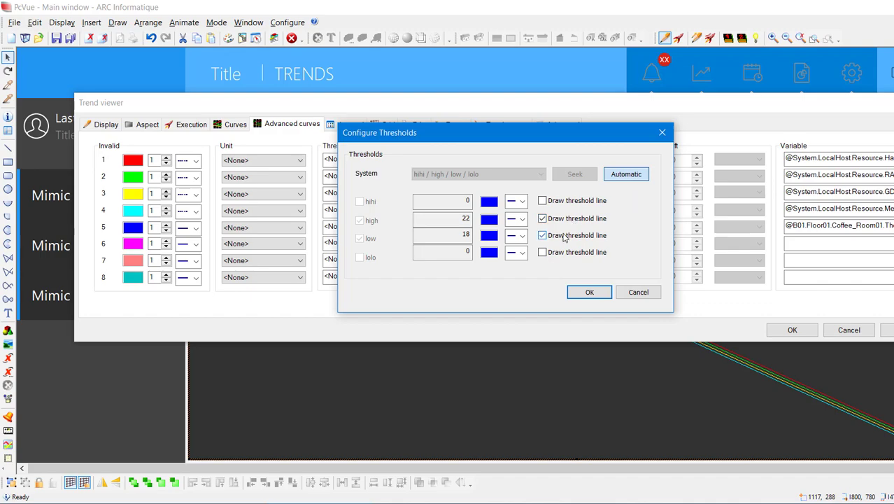
left_click(589, 291)
left_click(792, 329)
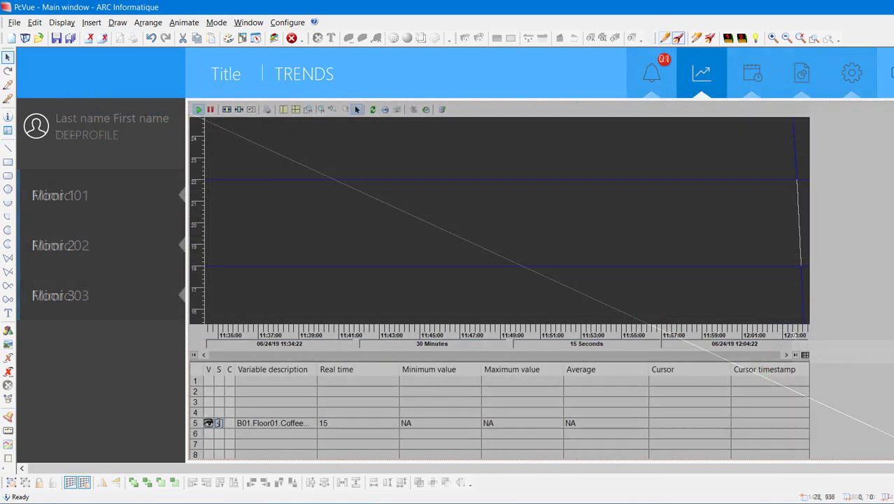